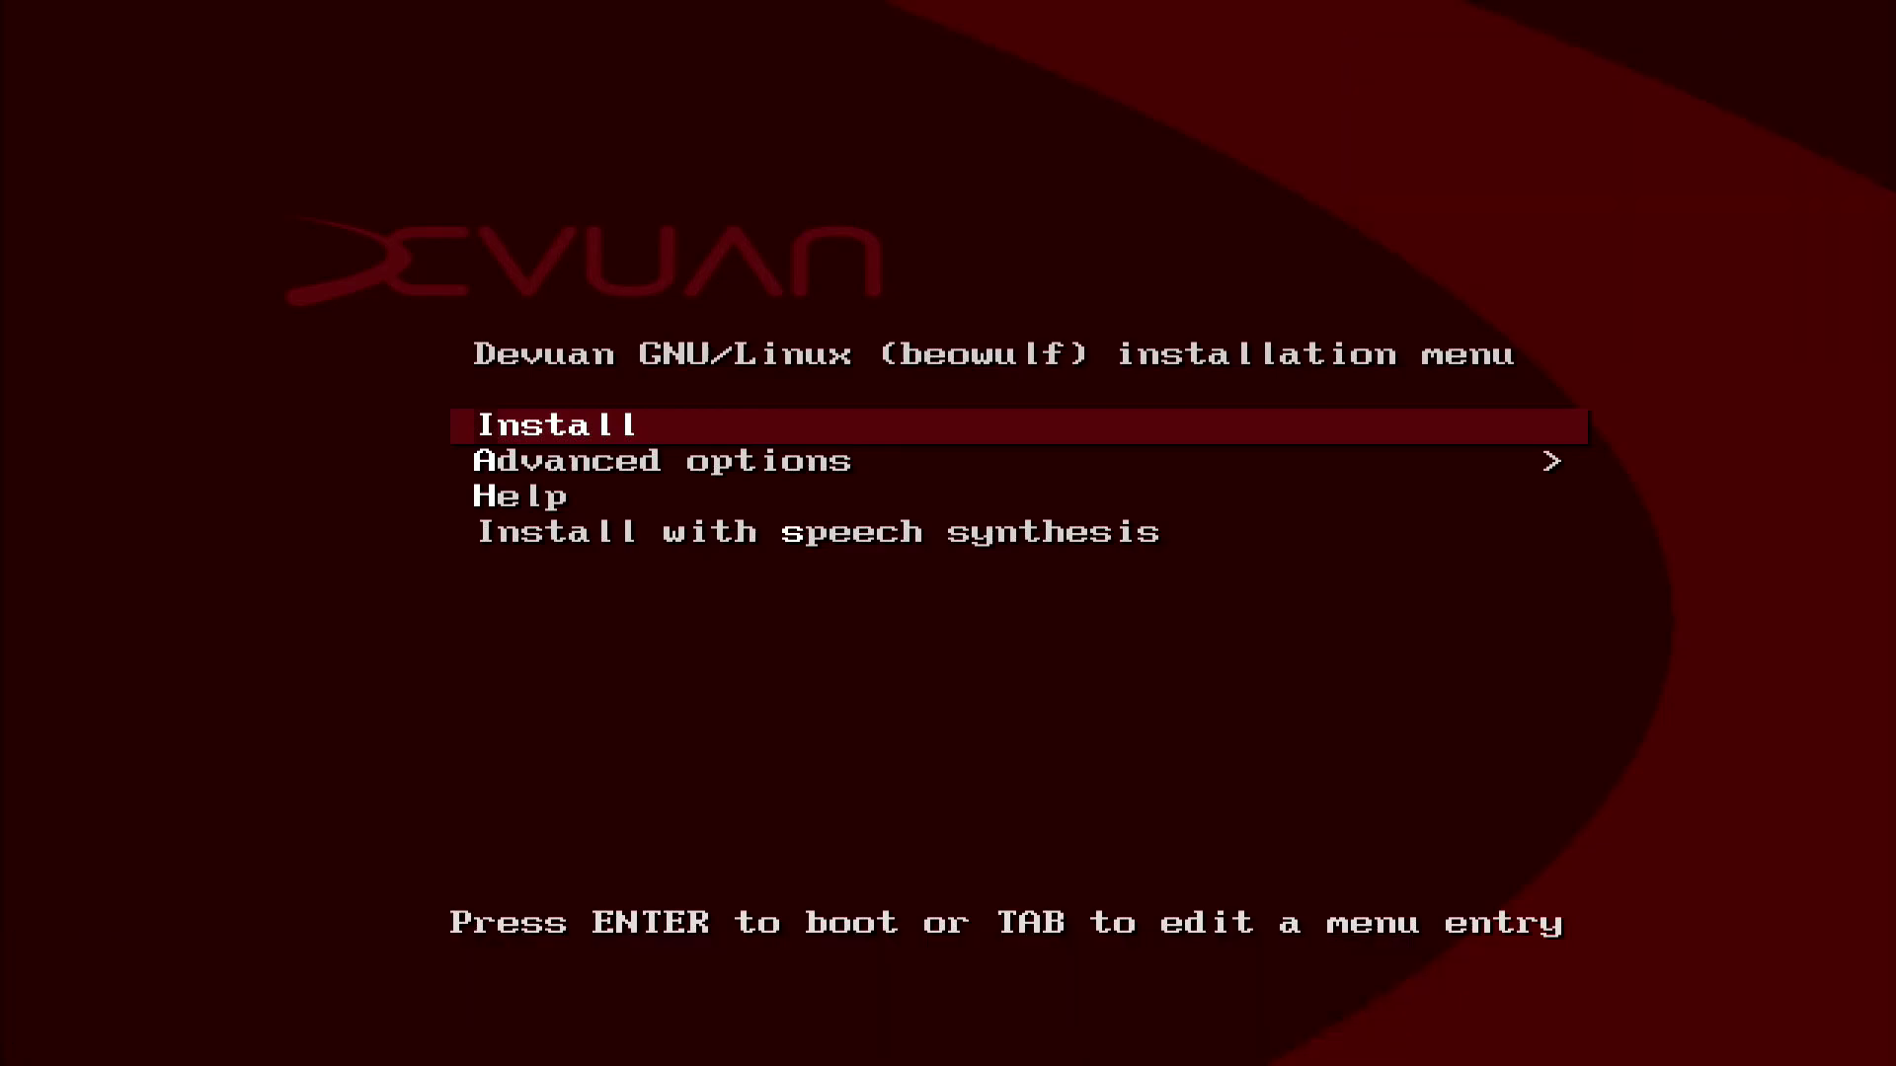
Start the Devuan installer from the Install entry of the boot menu
key("Return")
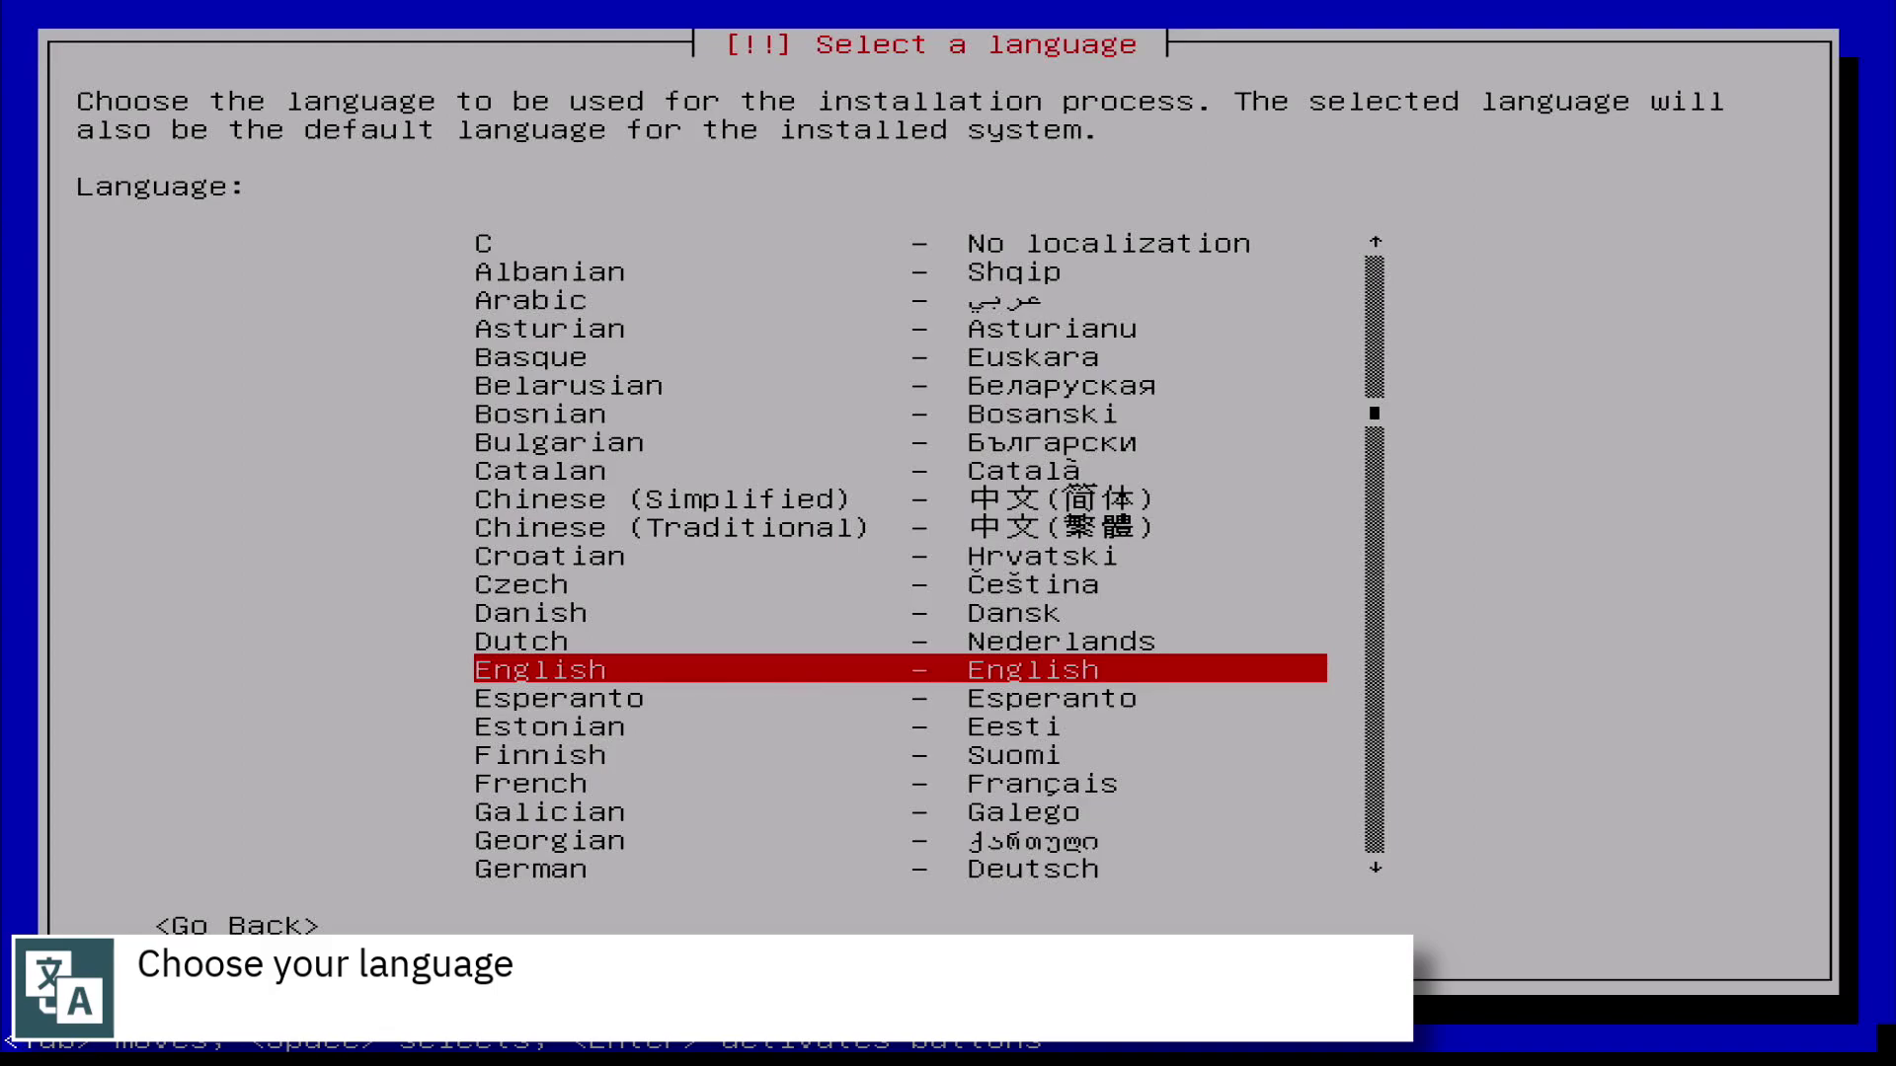
Choose English as the language and United Kingdom as the location, then browse the keyboard layouts
key("Return")
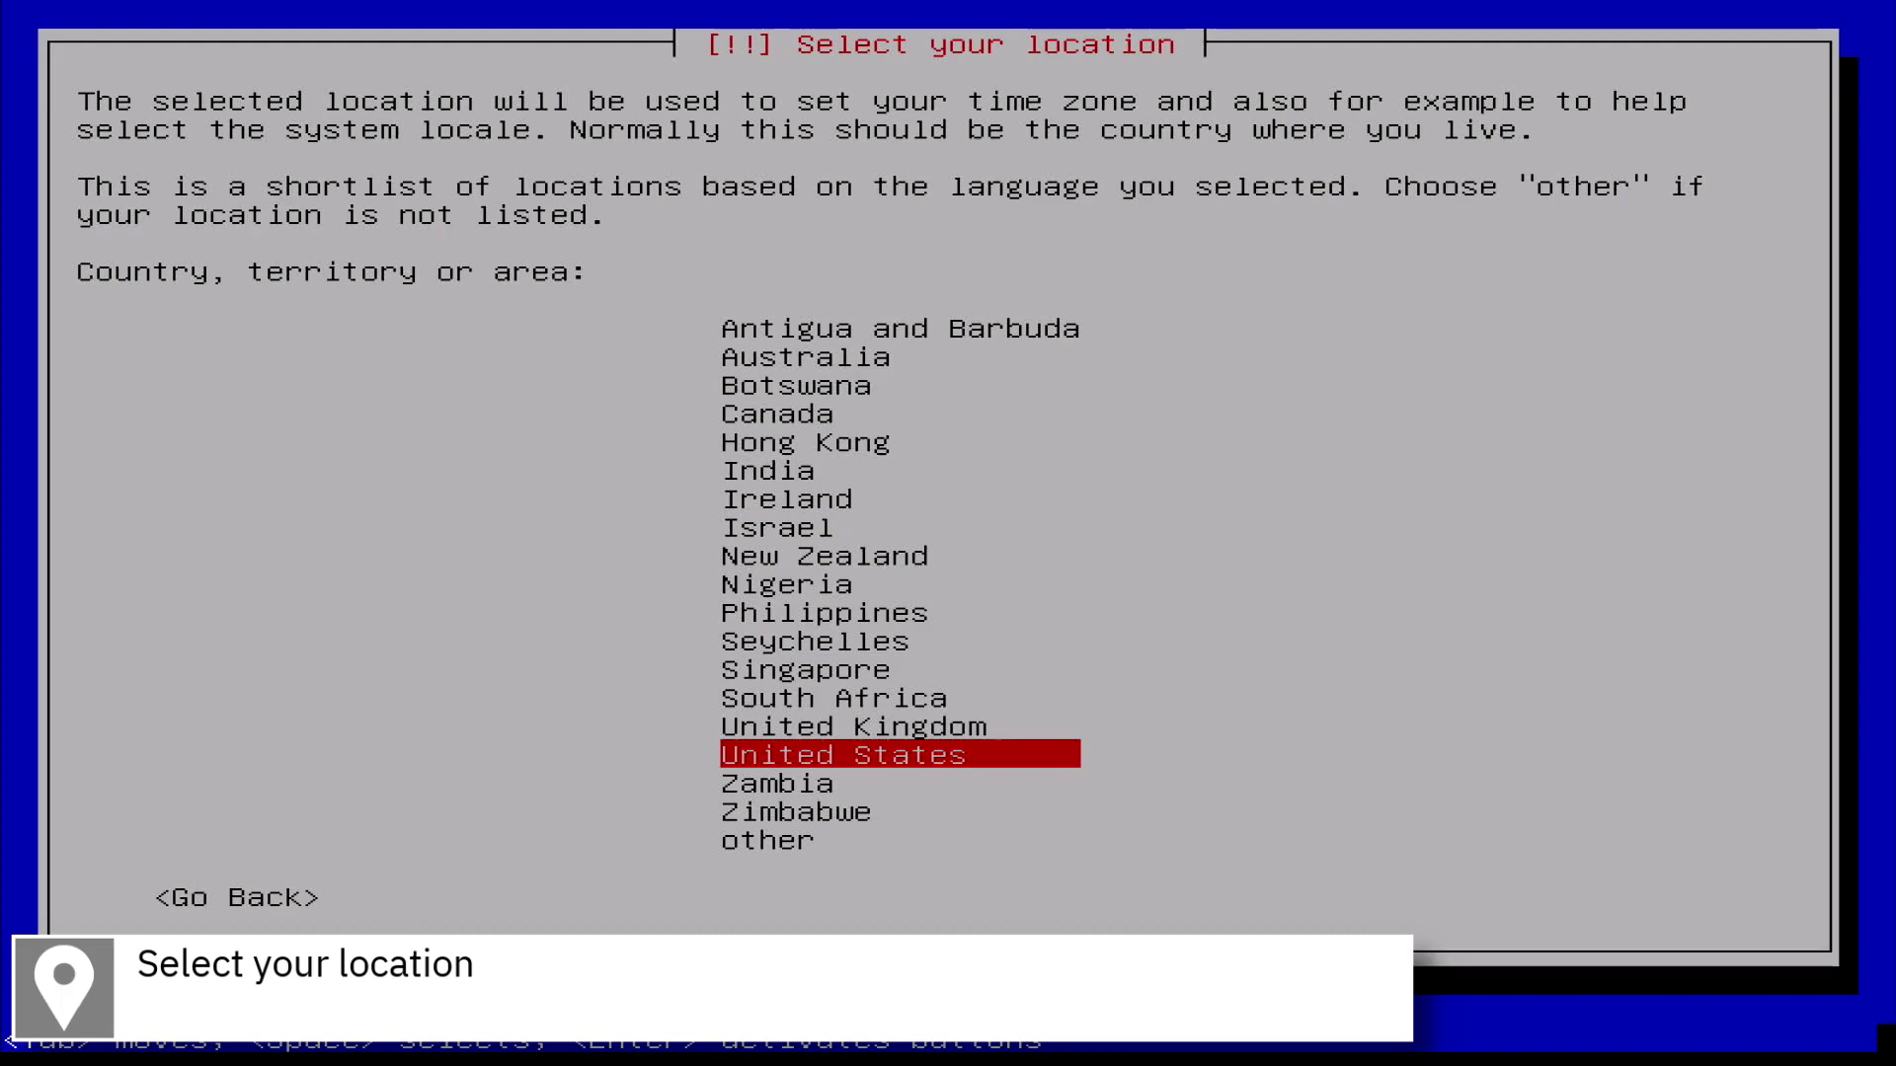
key("Up")
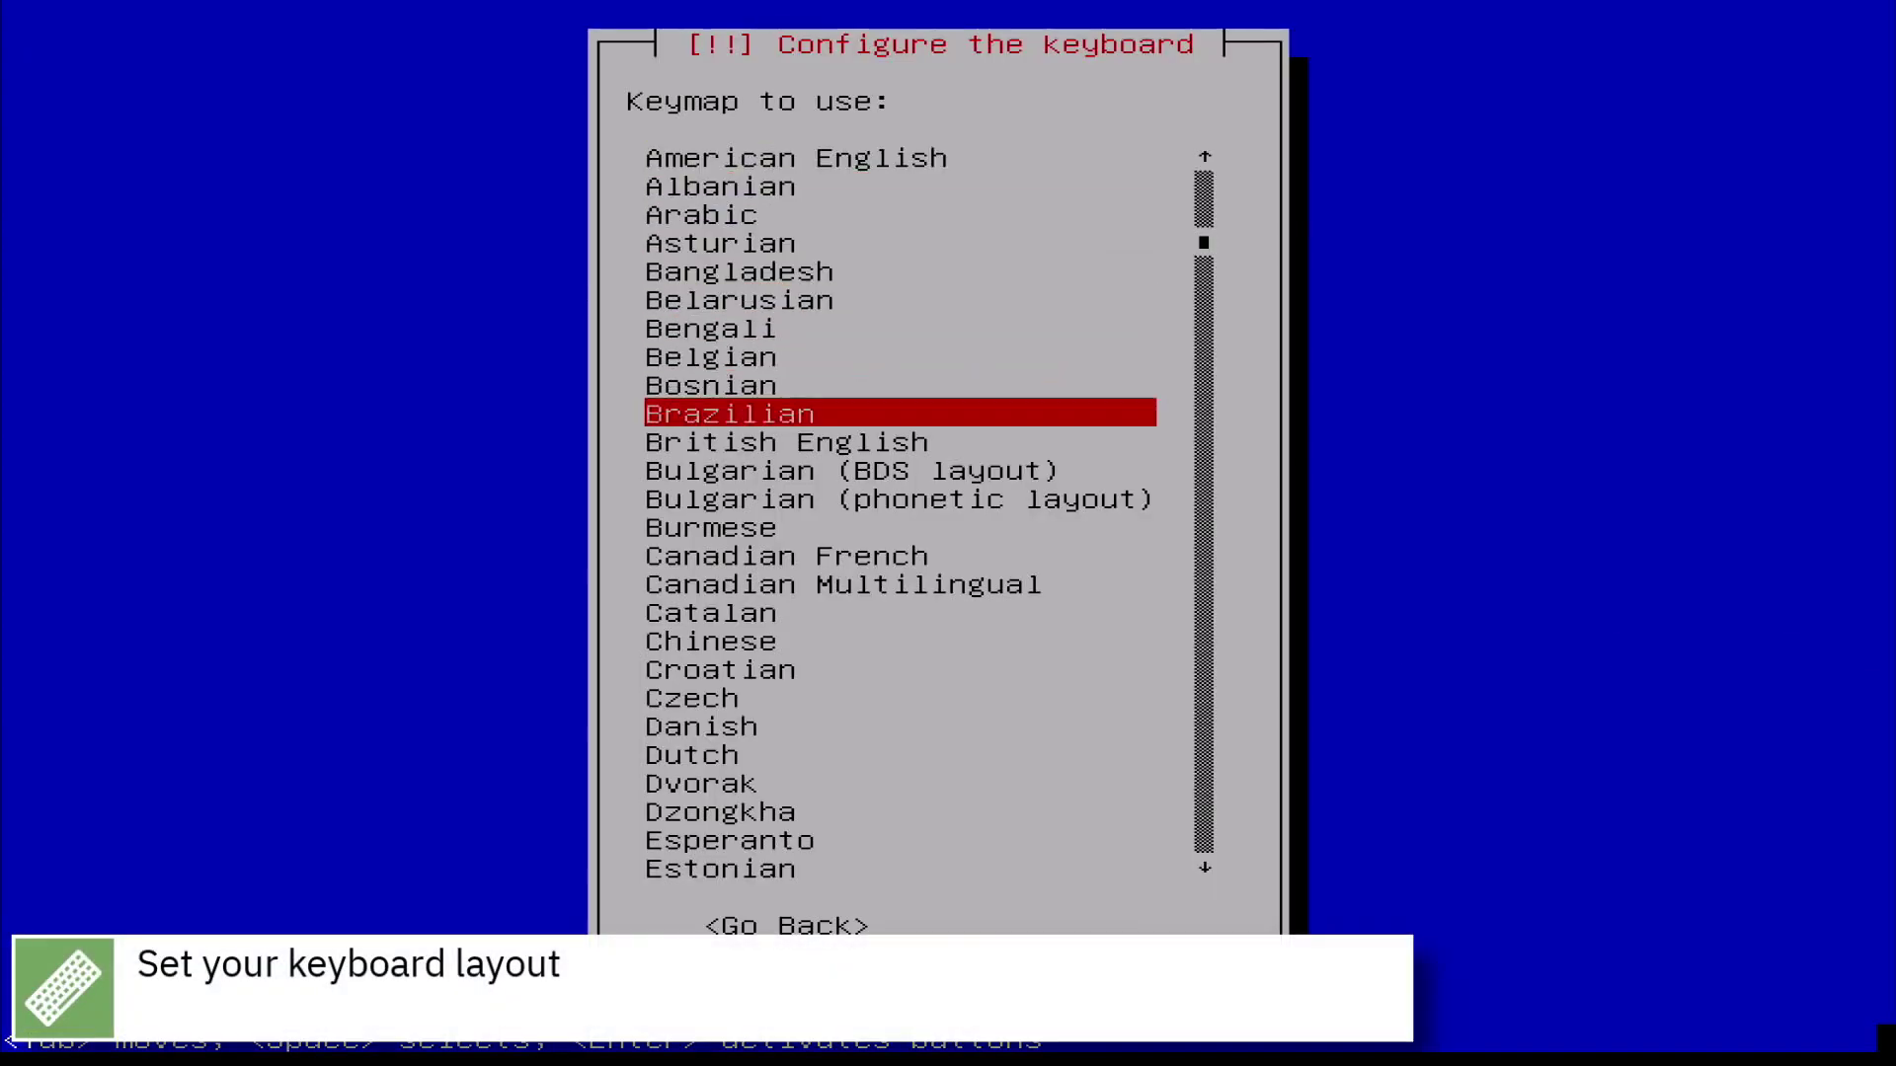
key("Down")
key("Down")
key("Down")
key("Down")
key("Down")
key("Down")
key("Down")
key("Down")
key("Down")
key("Down")
key("Down")
key("Down")
key("Down")
key("Down")
key("Down")
key("Down")
key("Down")
key("Down")
key("Down")
key("Down")
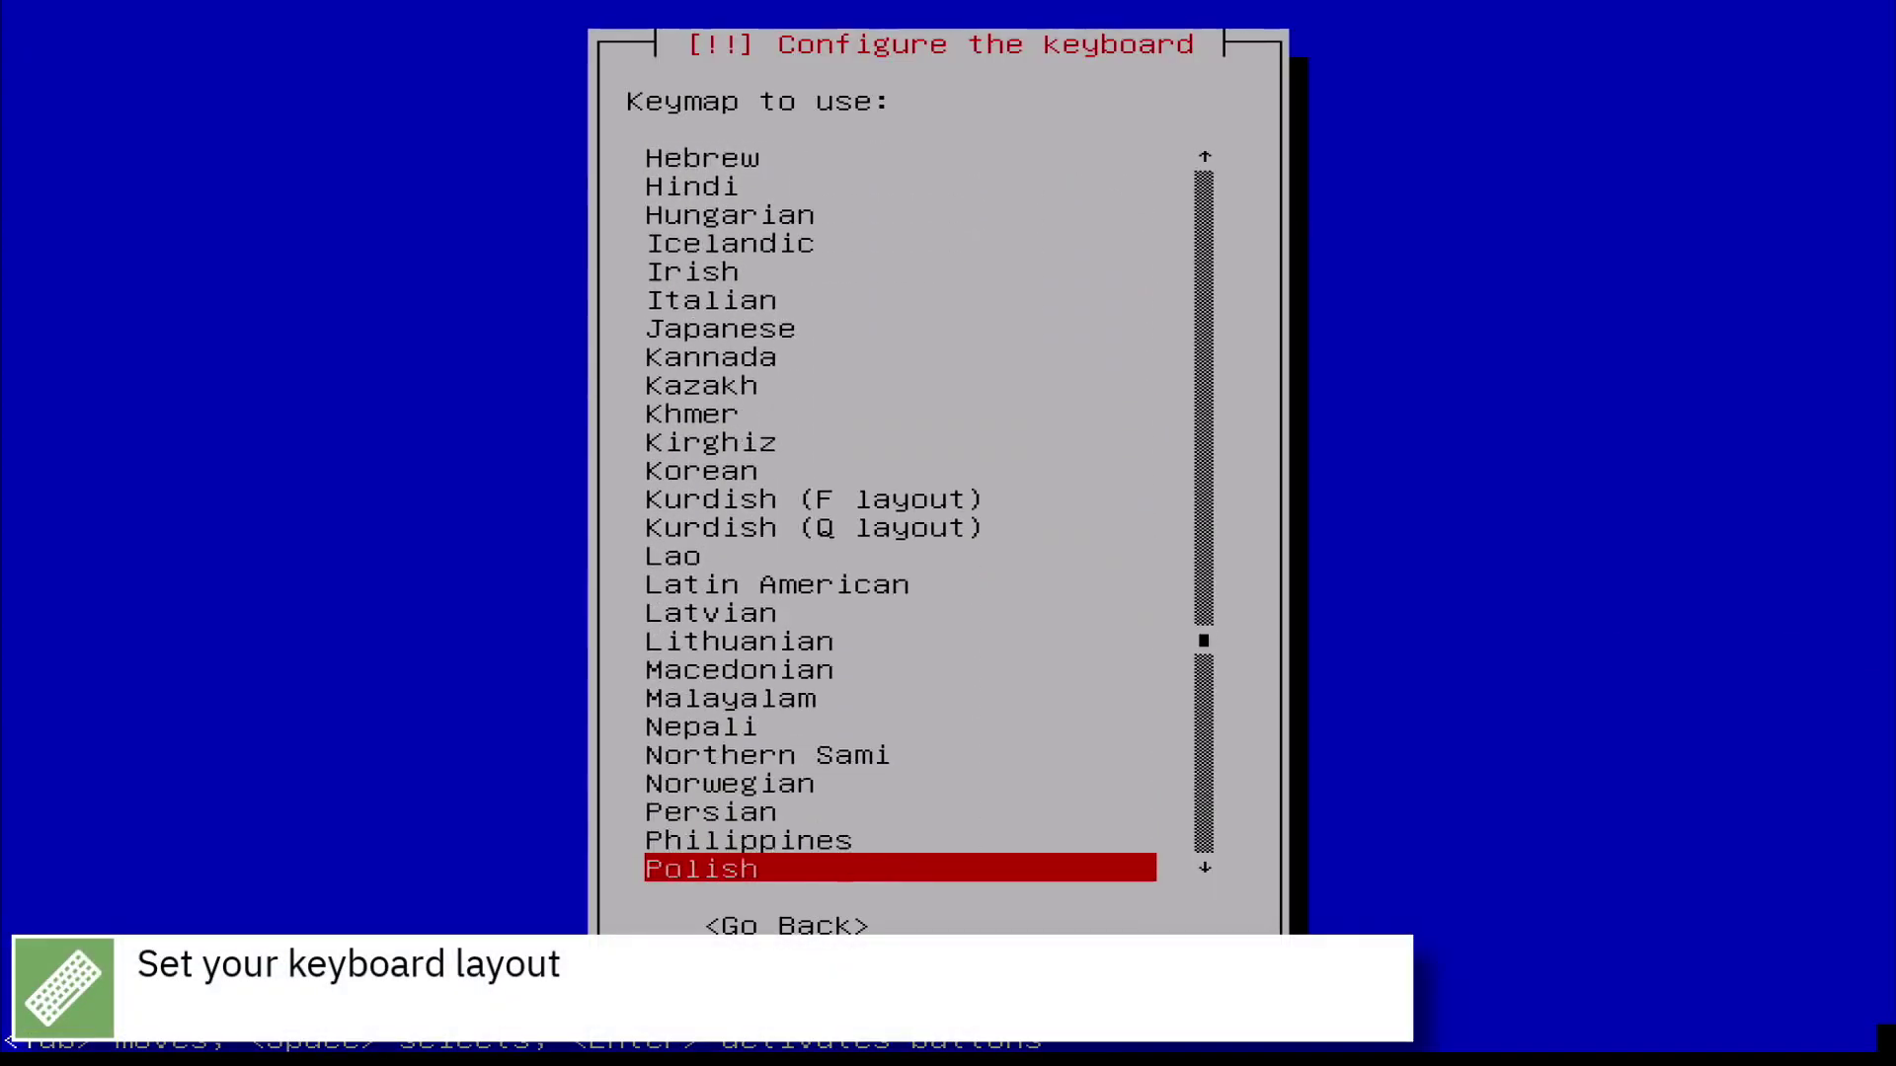
key("Up")
key("Up")
key("Up")
key("Up")
key("Up")
key("Up")
key("Up")
key("Up")
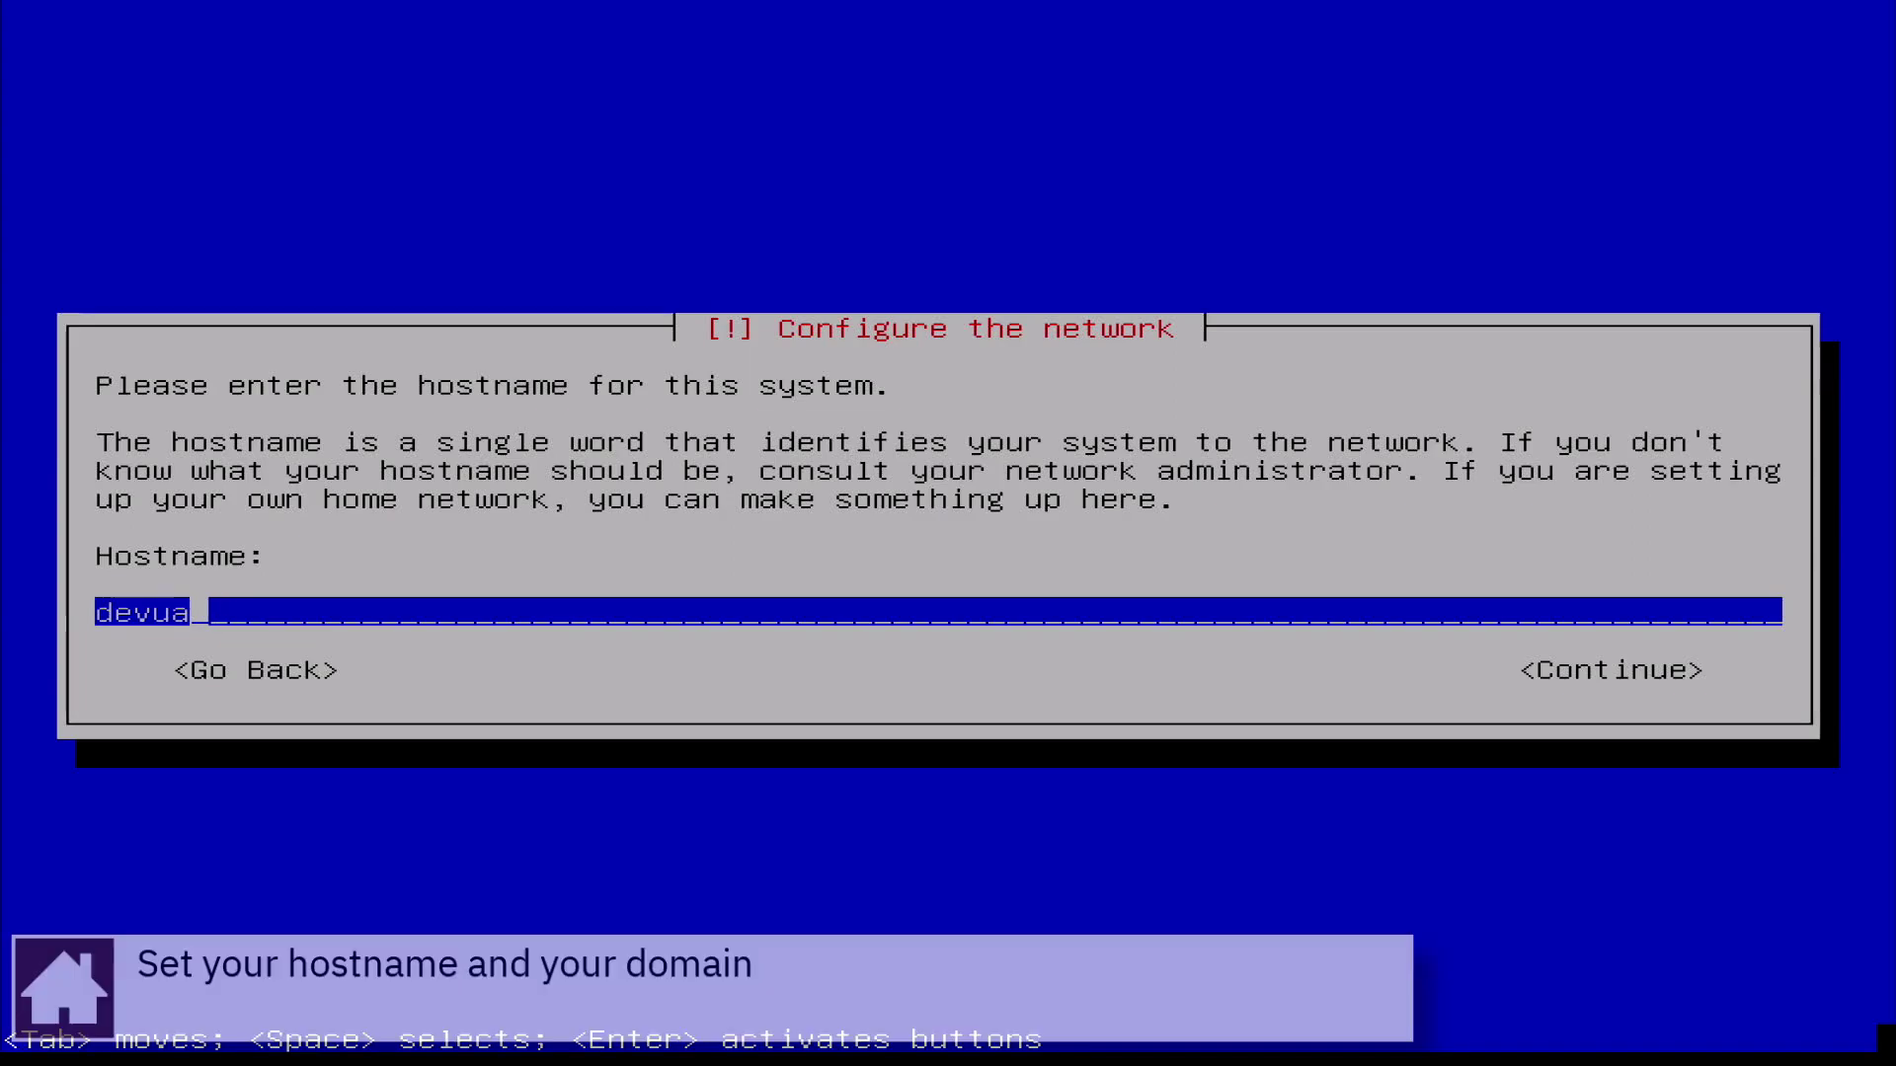
Name the system 'Aika' and leave the domain name blank
type("Aika")
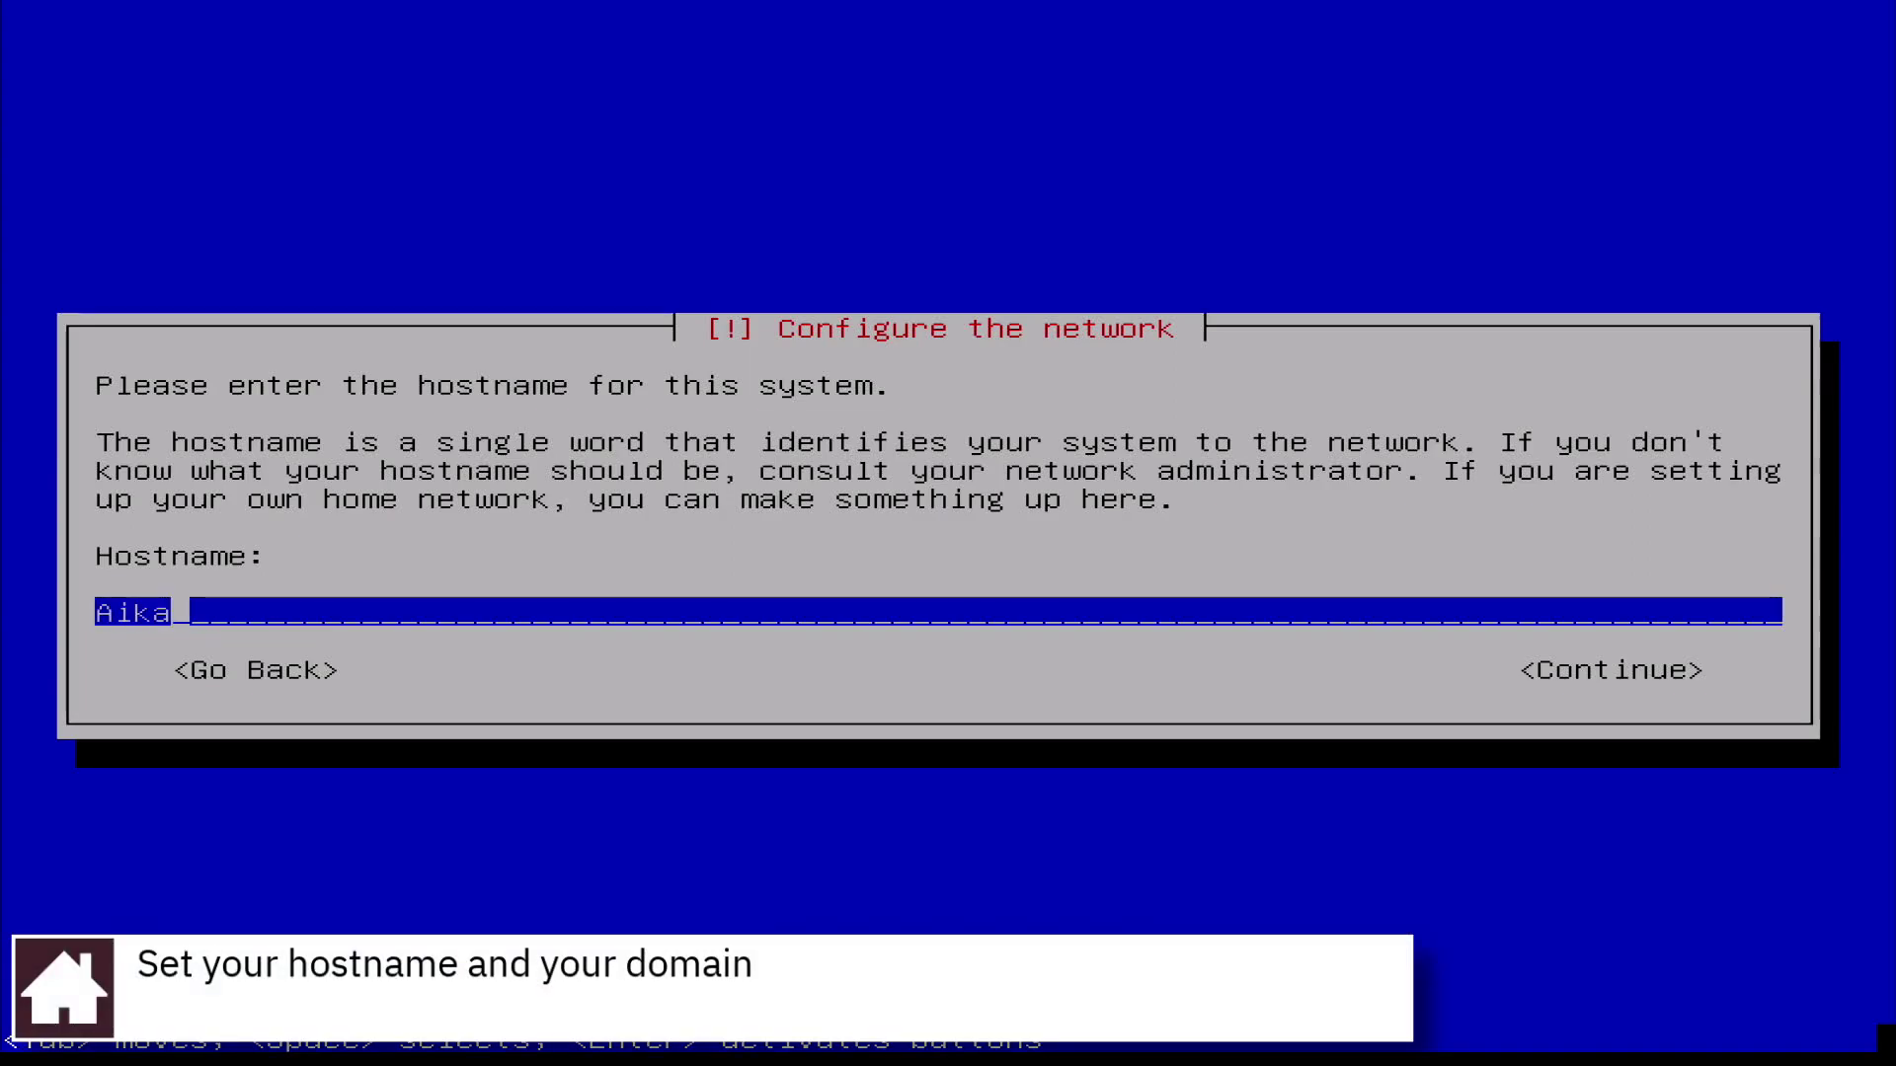
key("Tab")
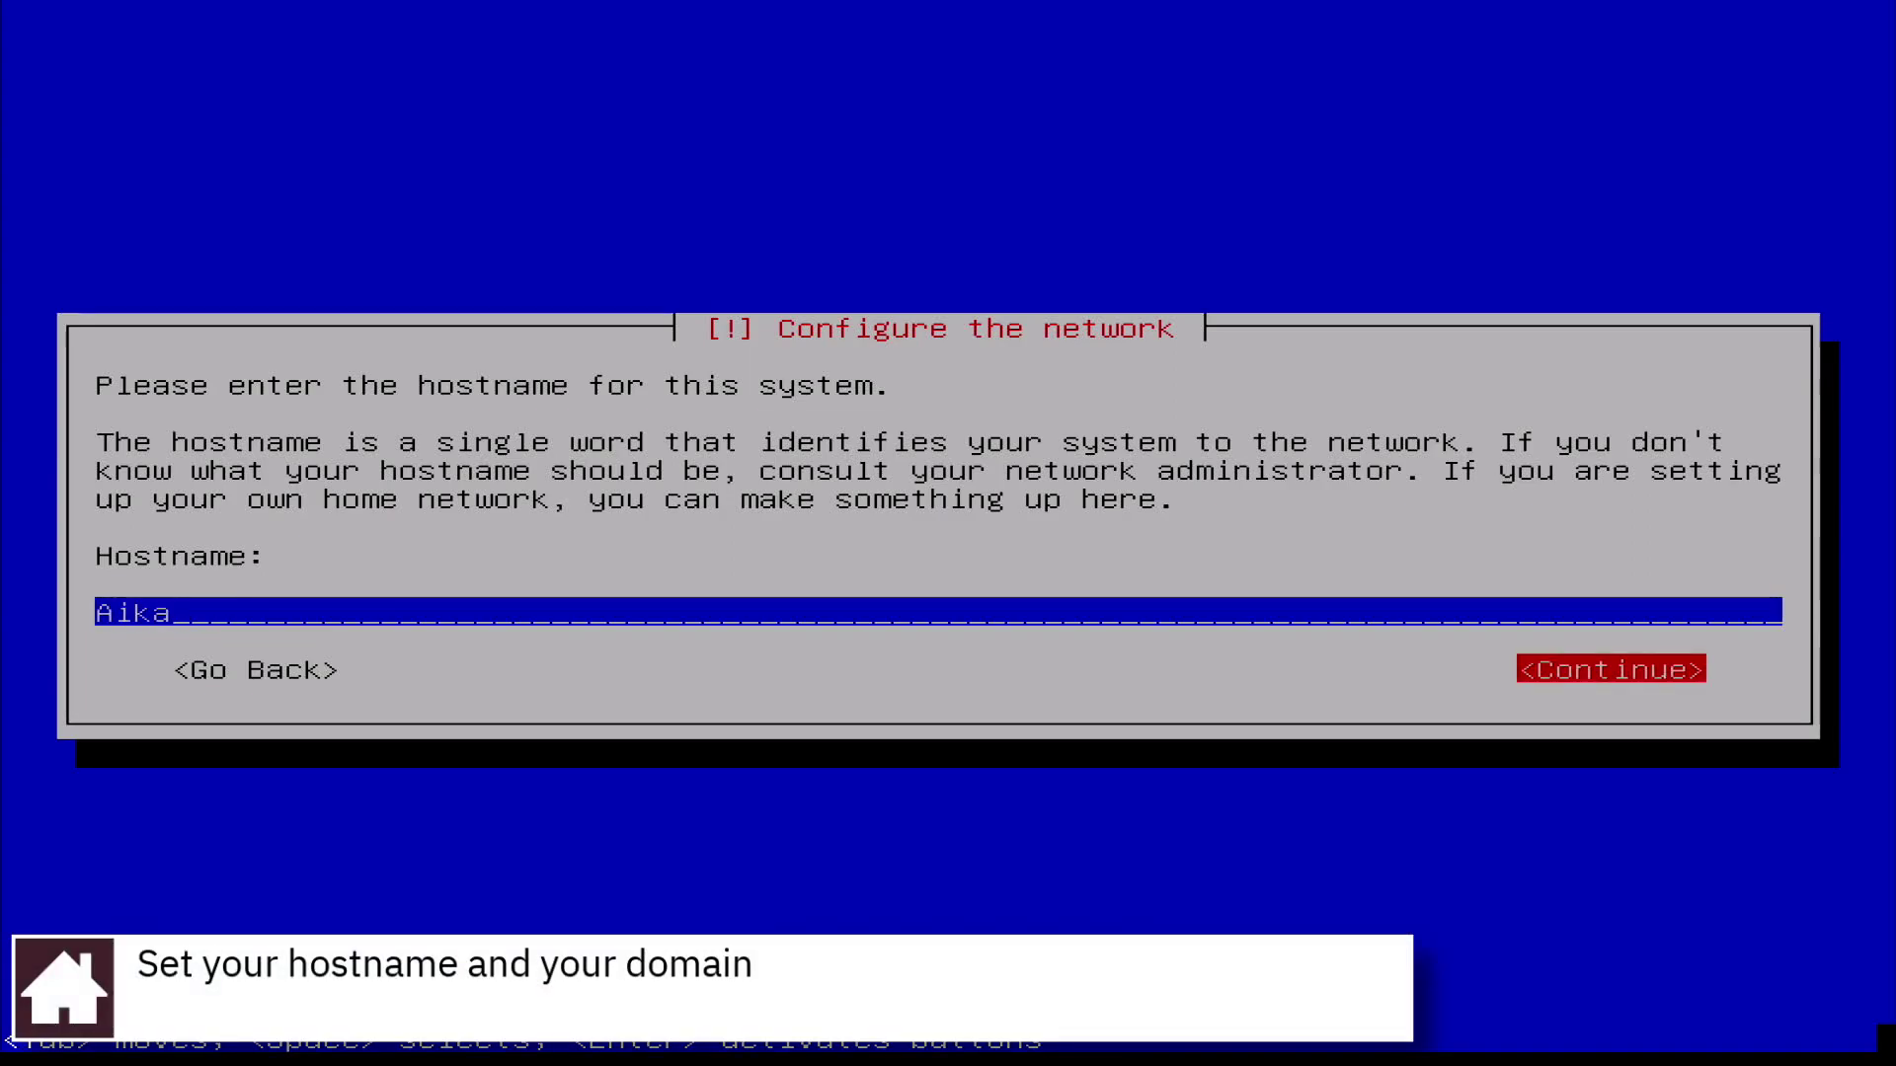
key("Return")
key("Tab")
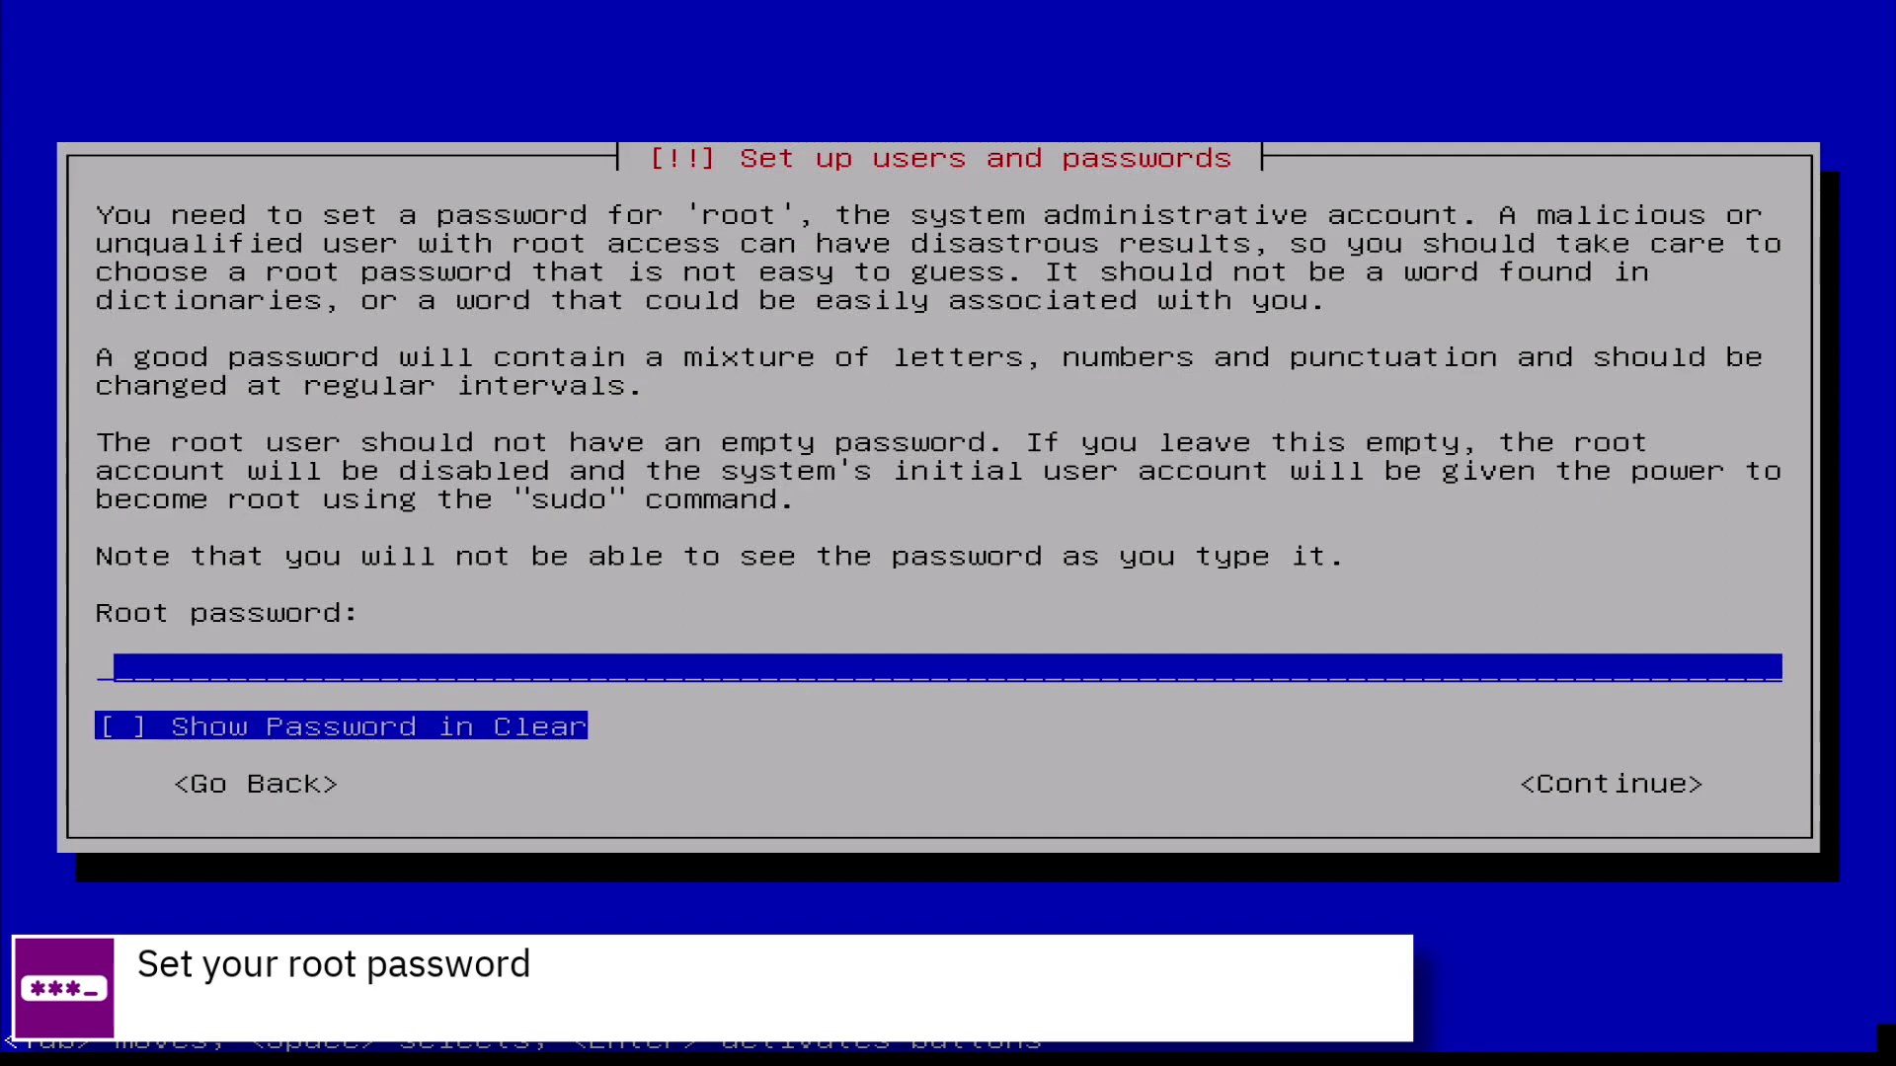
Enter the root password, then retype it in the verification field
type("********")
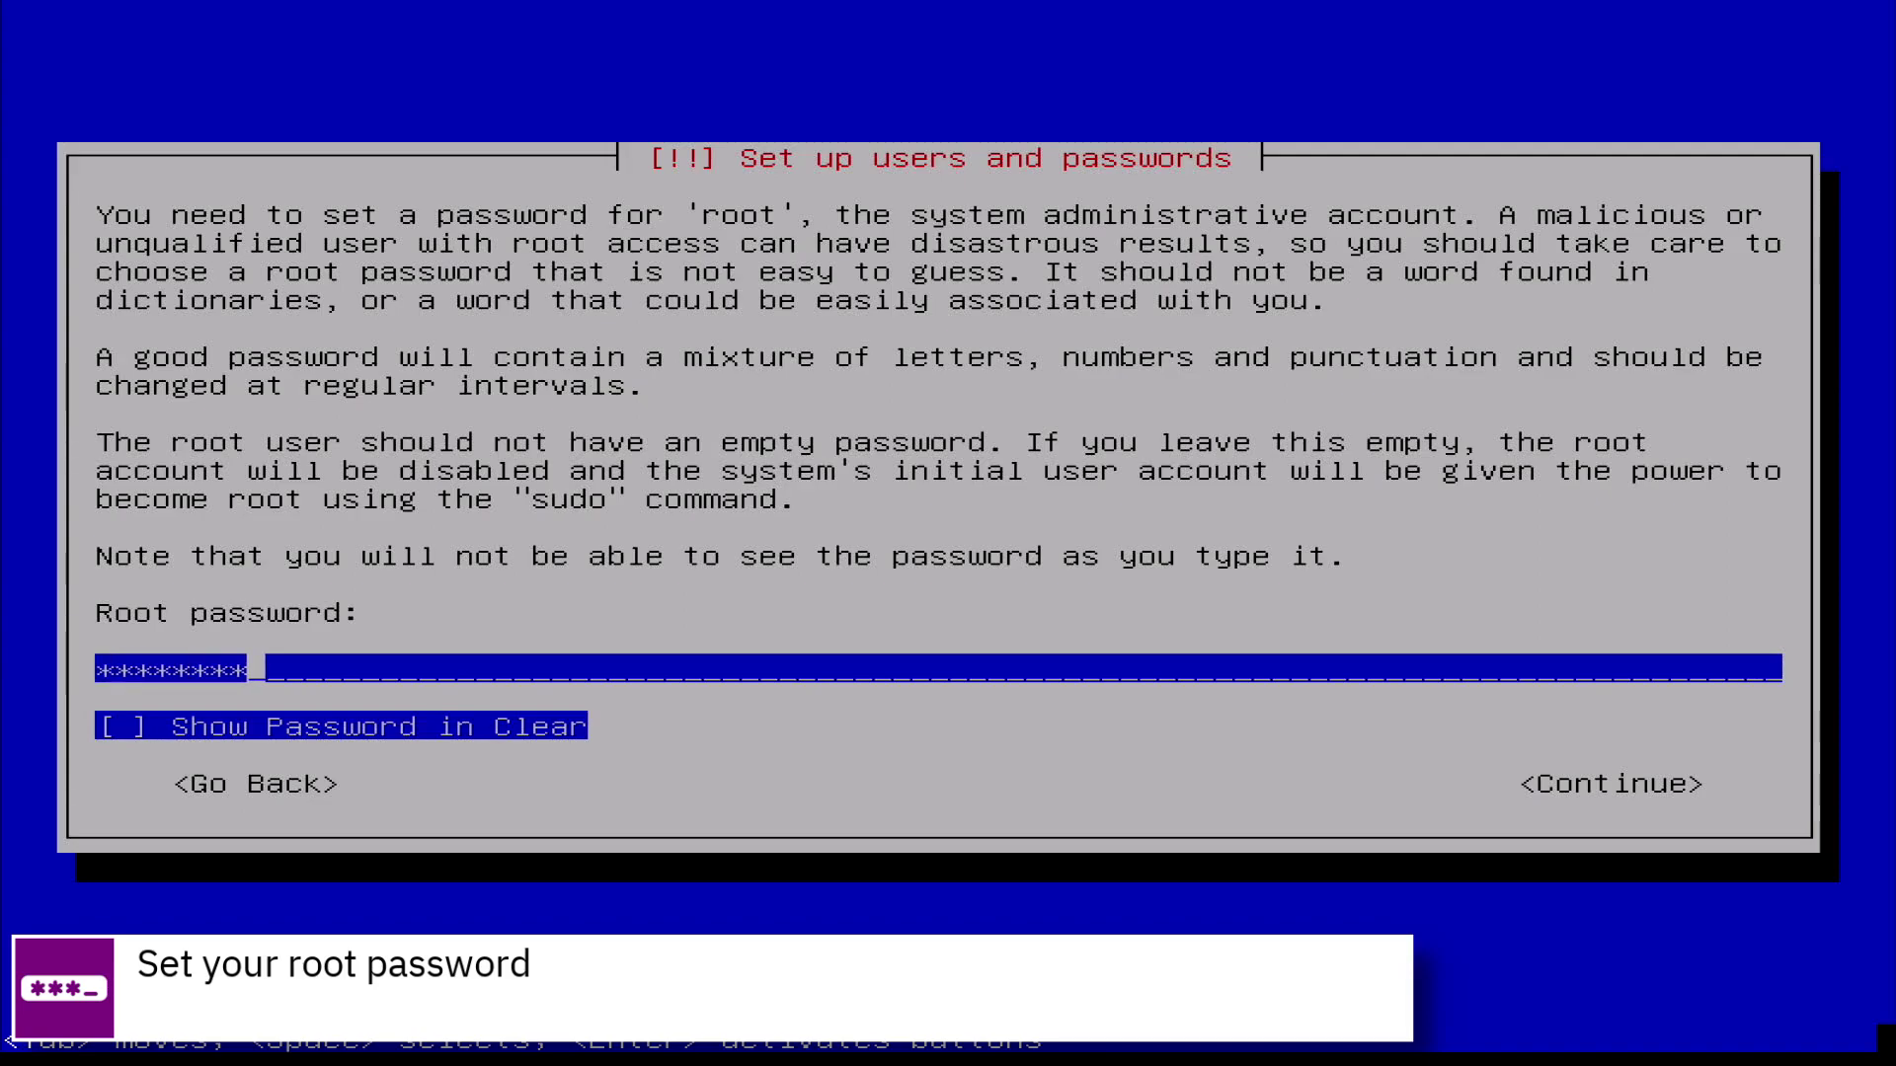
key("Tab")
key("Tab")
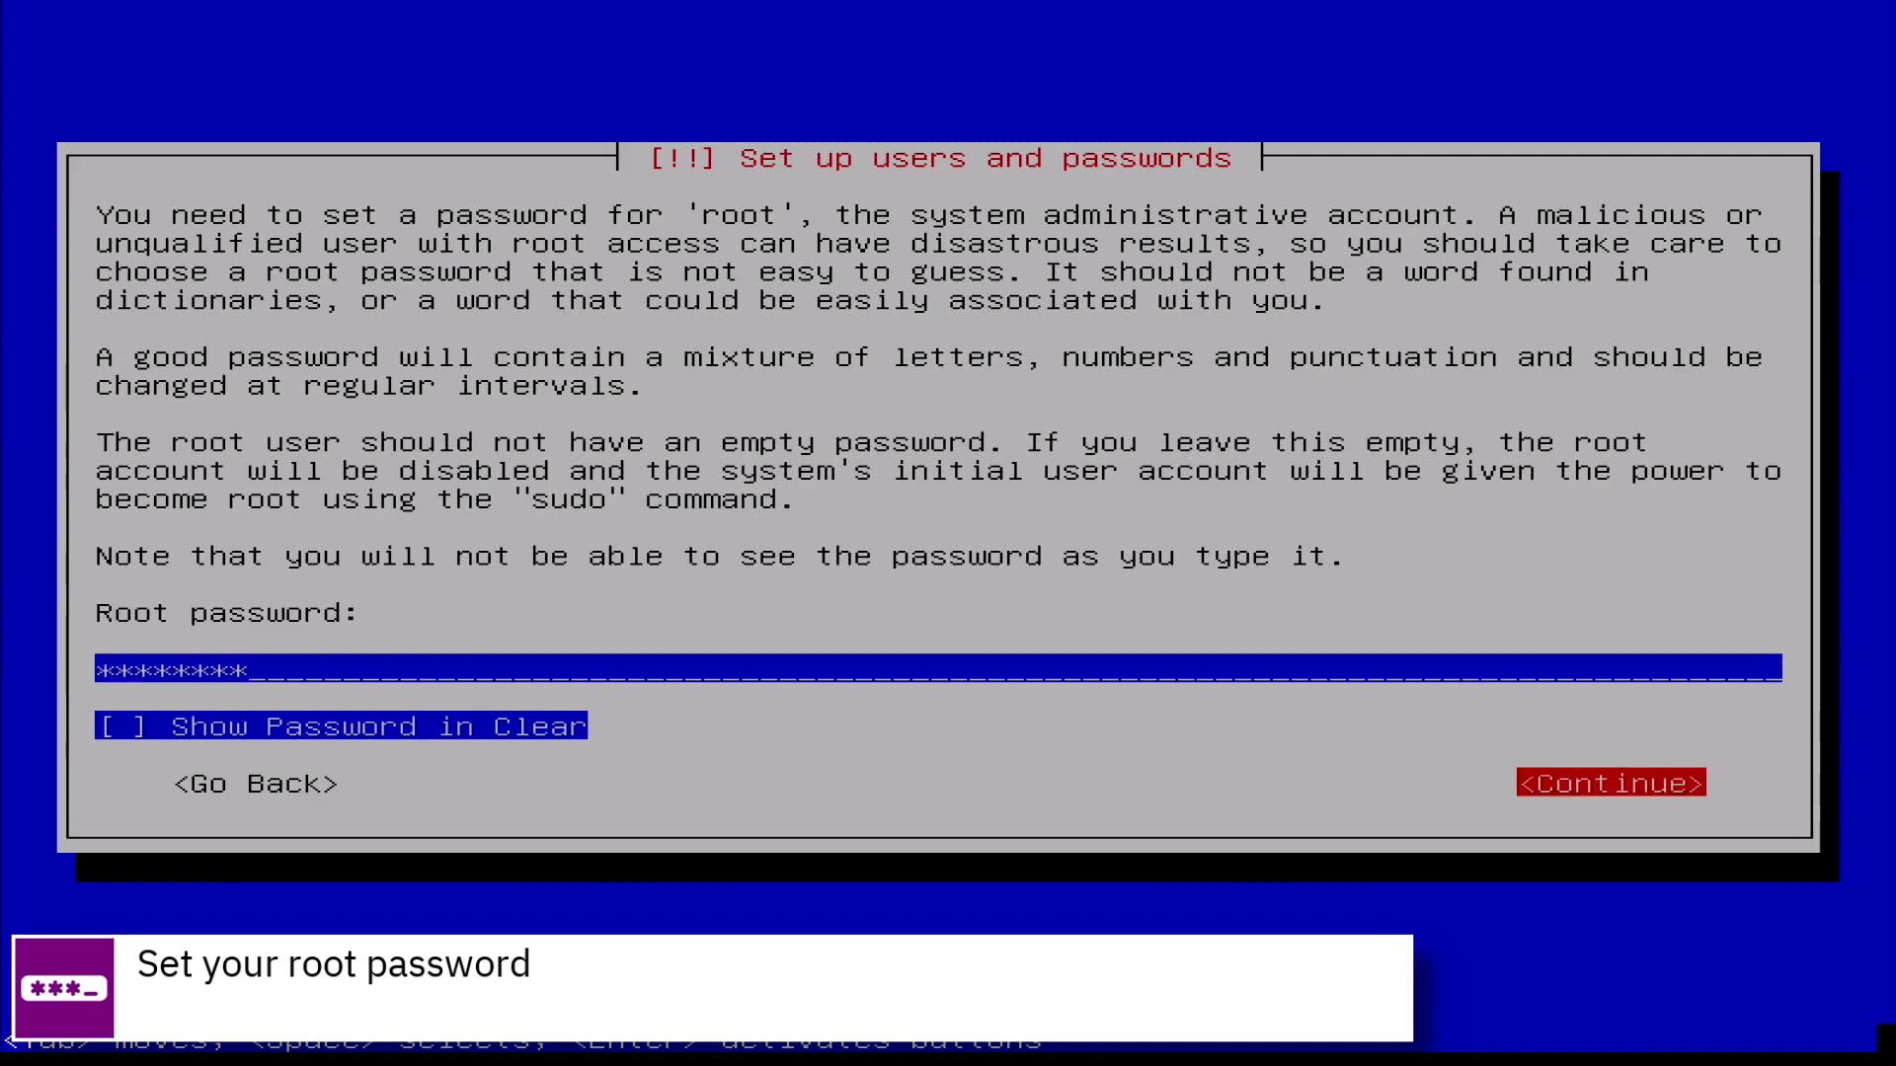
key("Return")
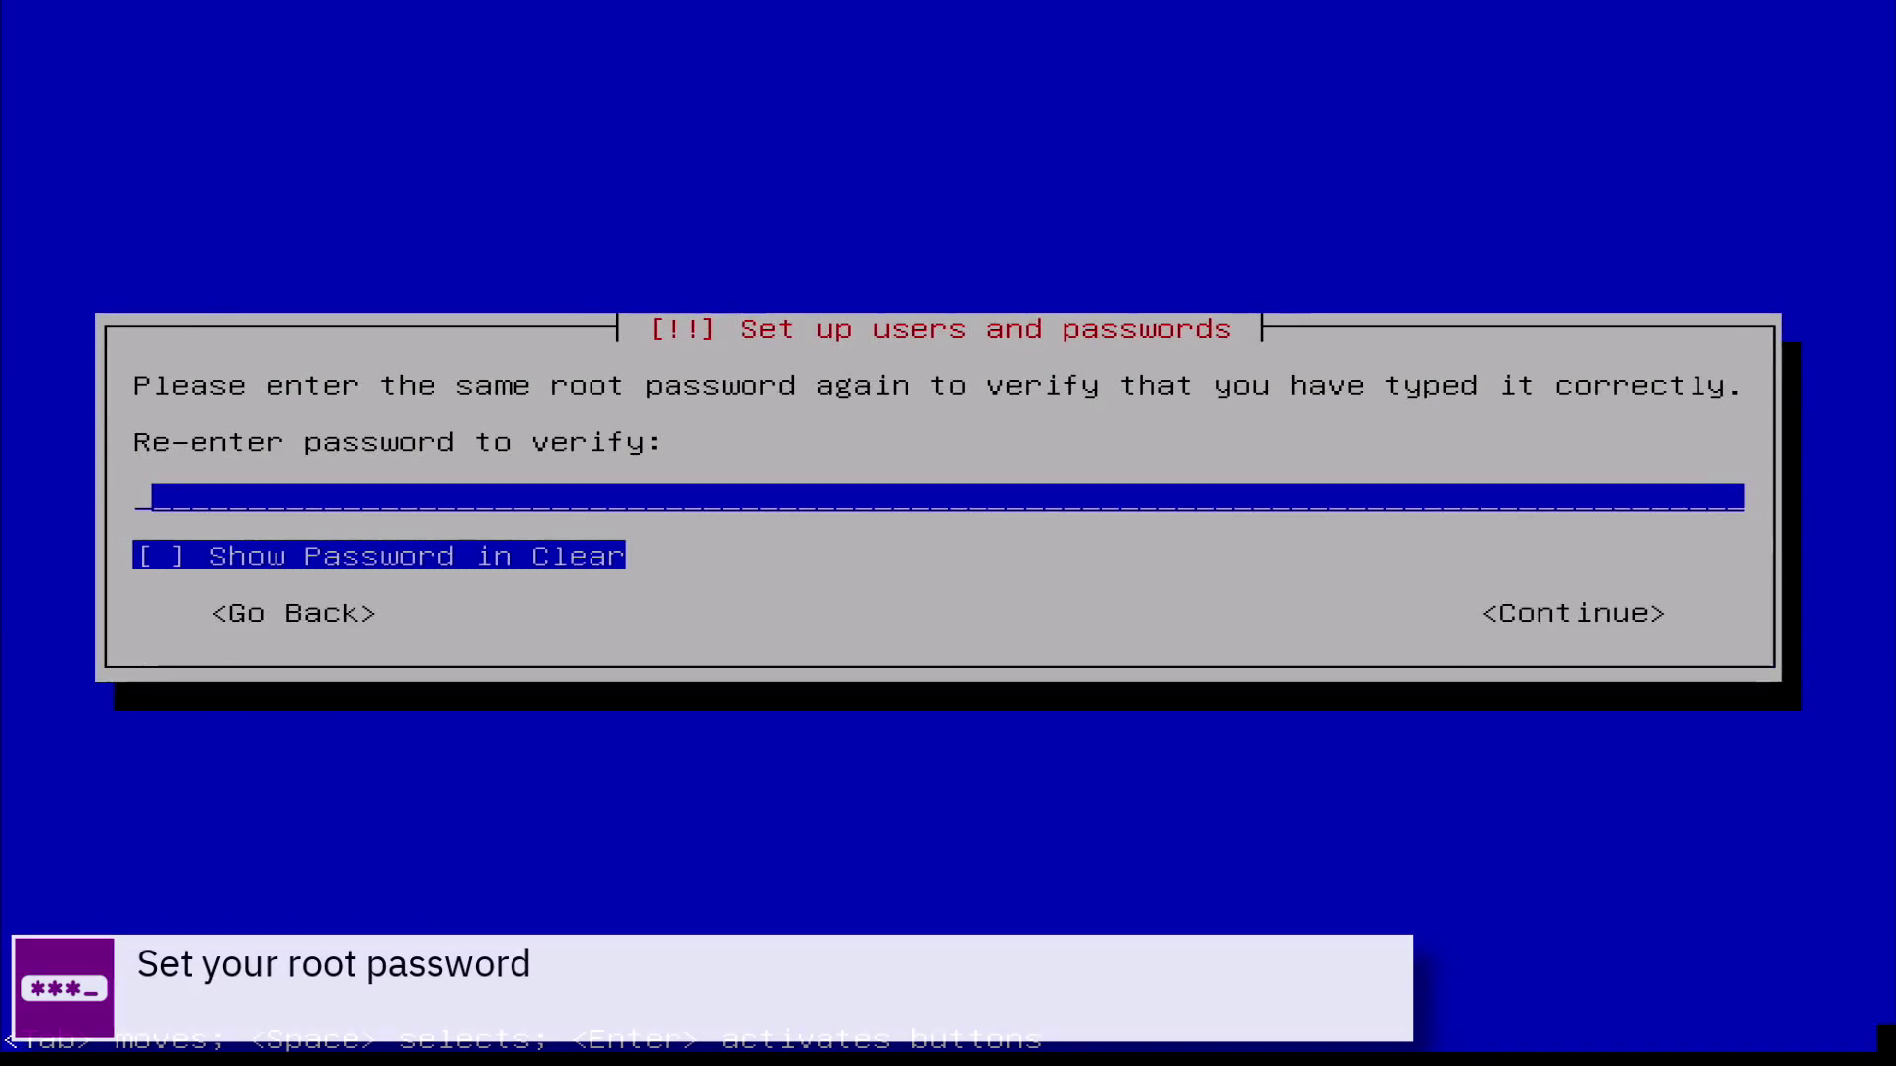
type("********")
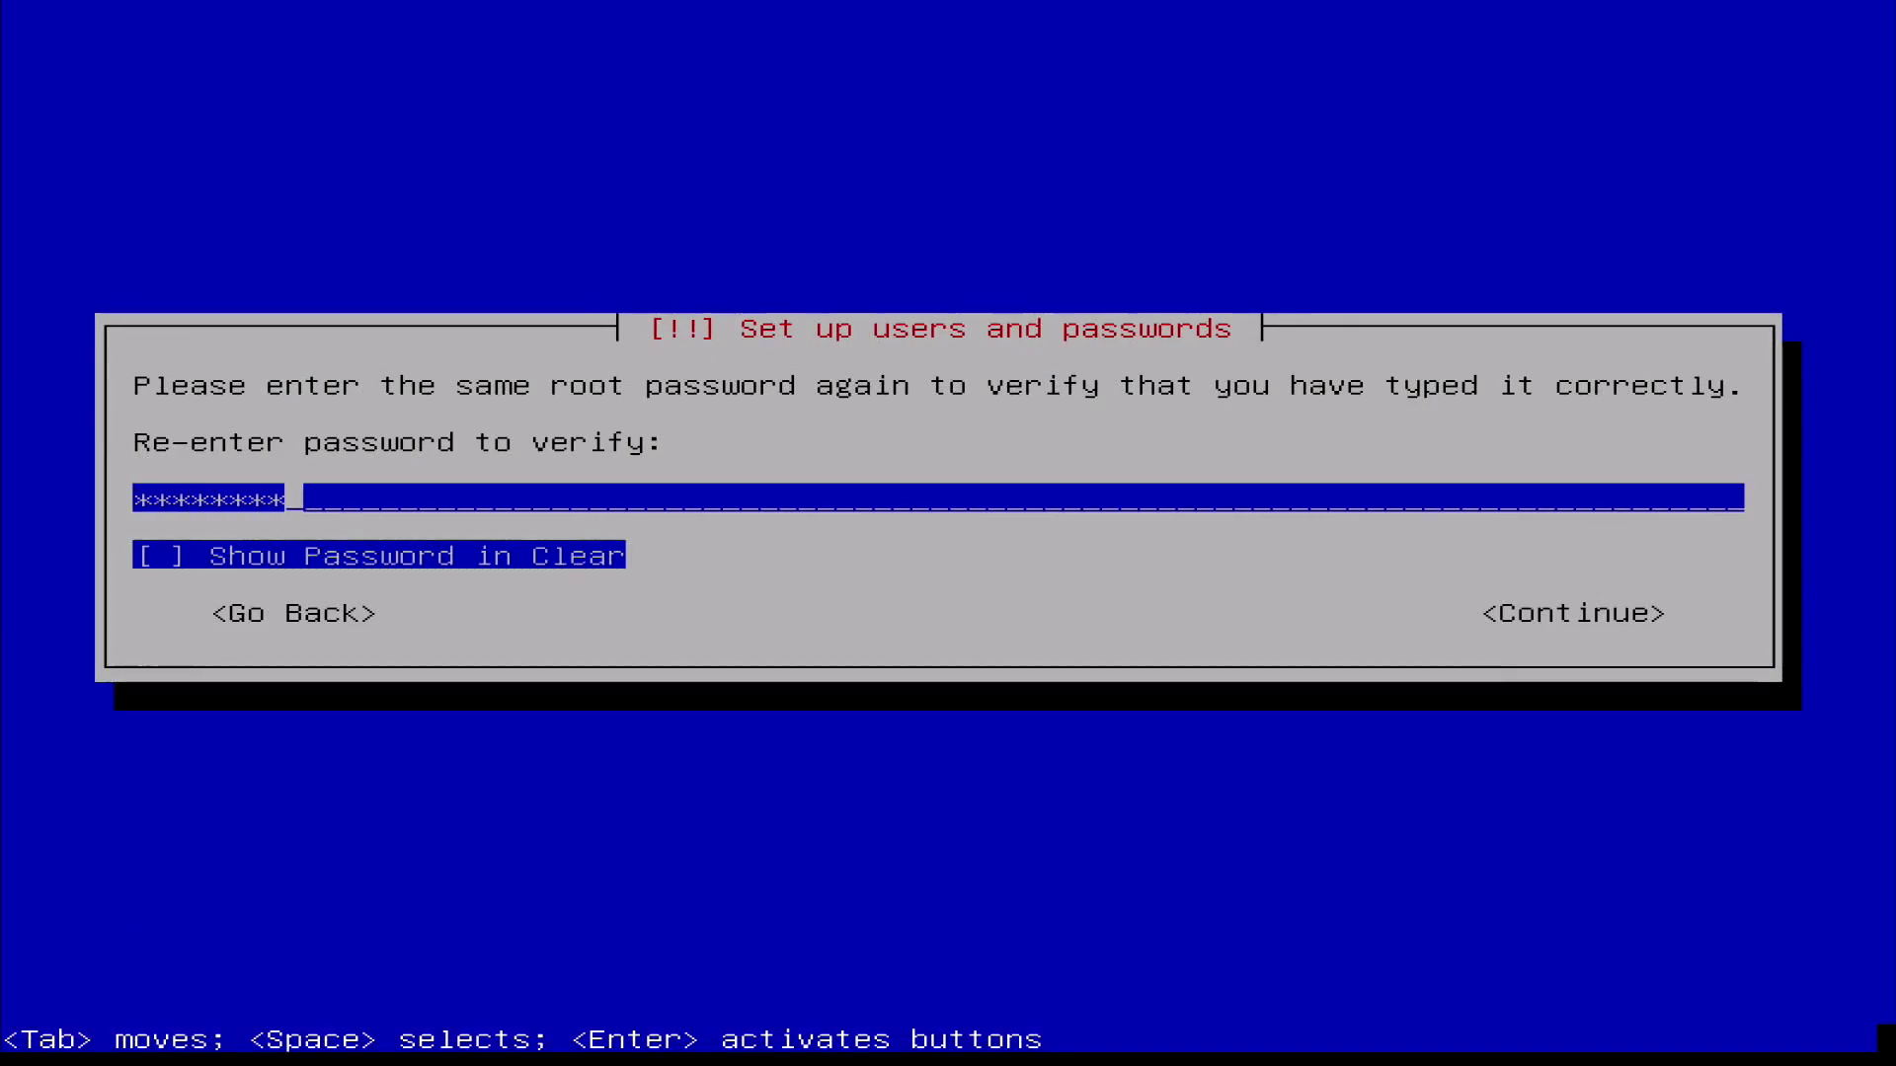
key("Tab")
key("Tab")
Confirm the root password, enter the new user's full name and accept the suggested username
key("Return")
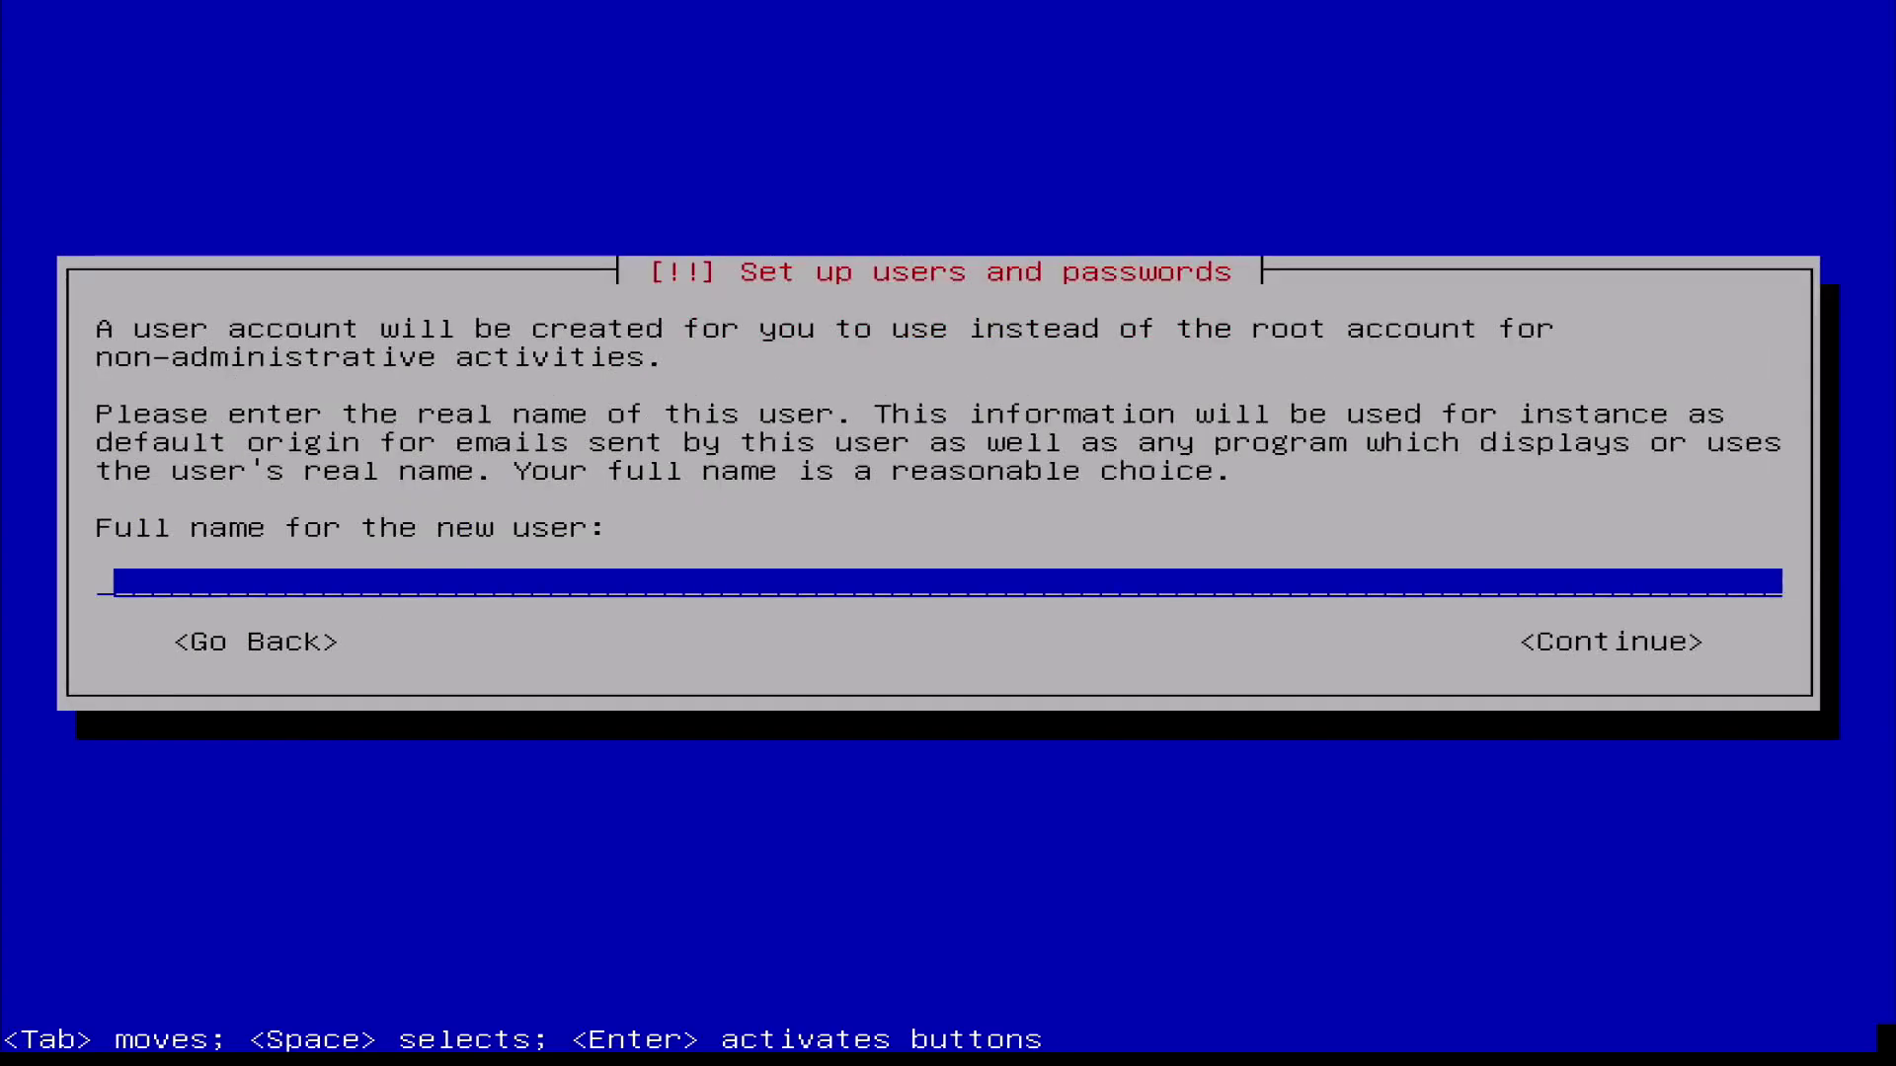
type("ribalinux")
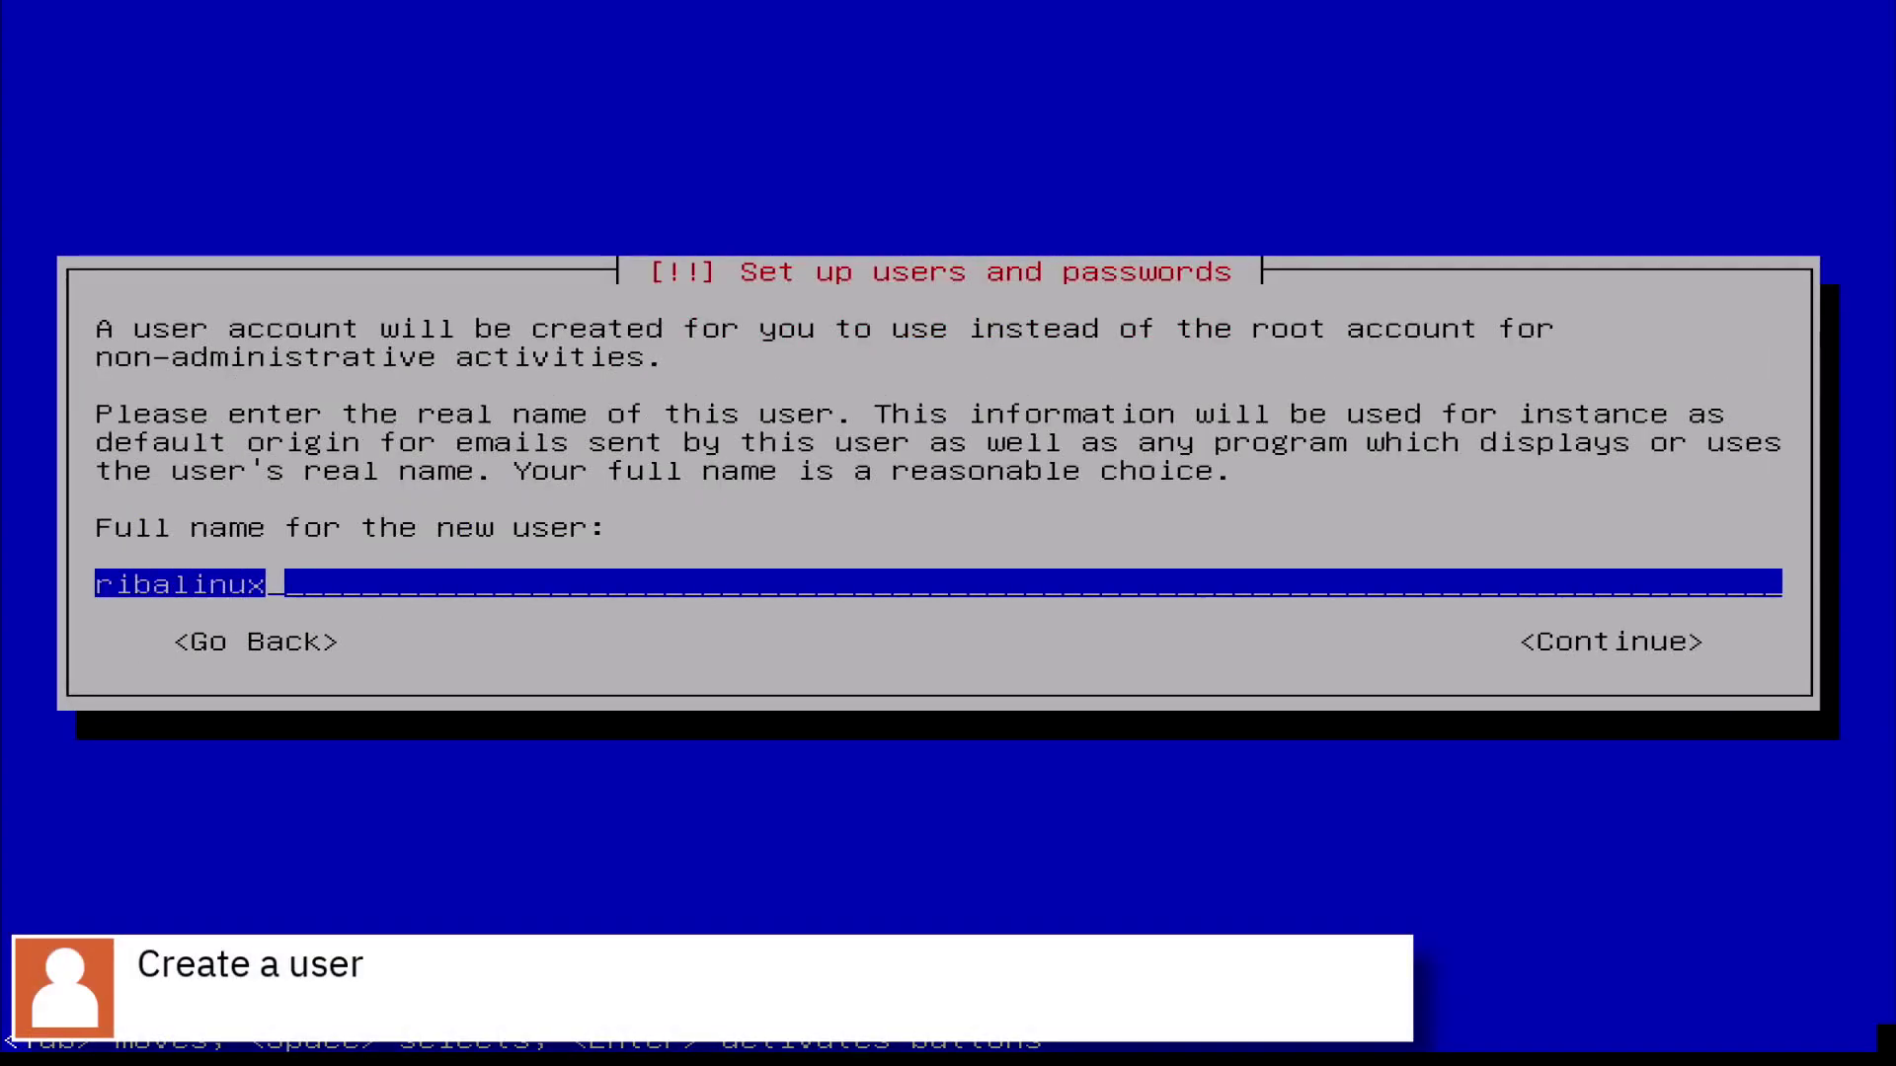
key("Tab")
key("Return")
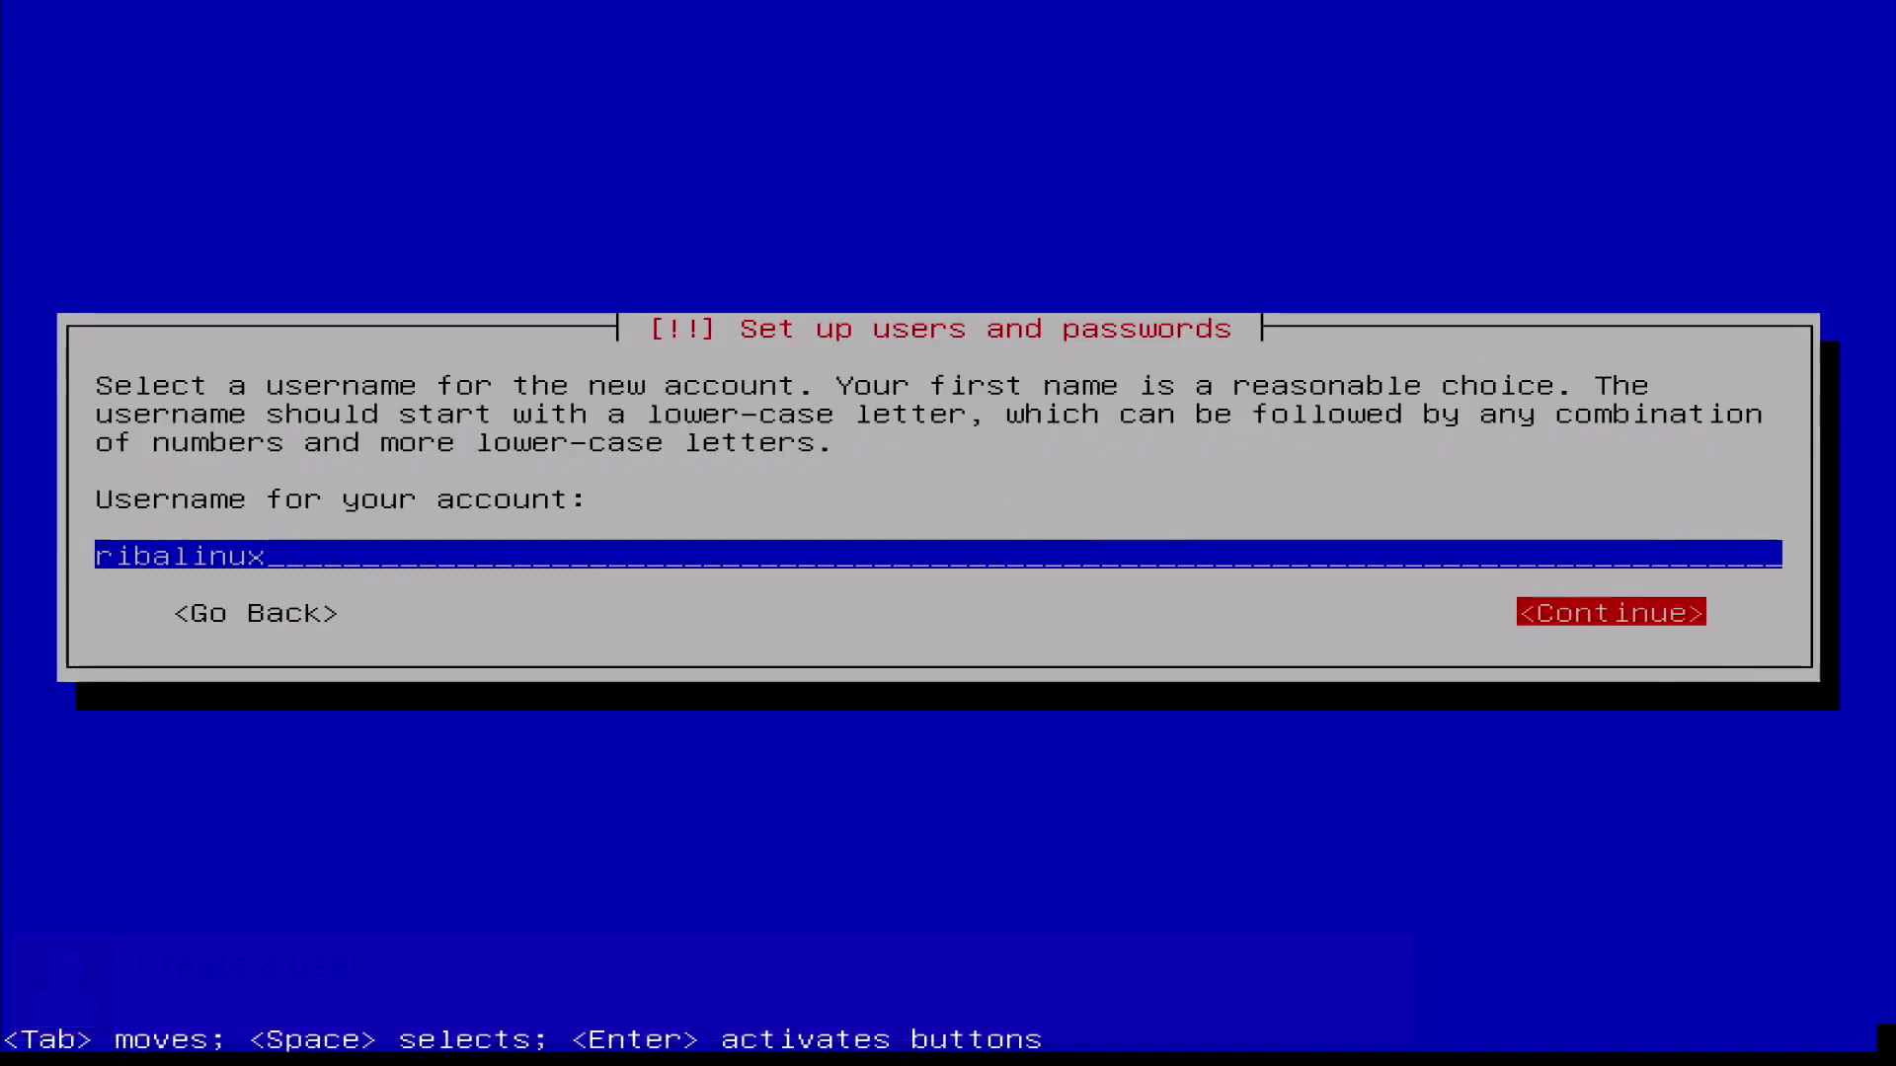
key("Return")
Set the new user's password and retype it to verify
type("********")
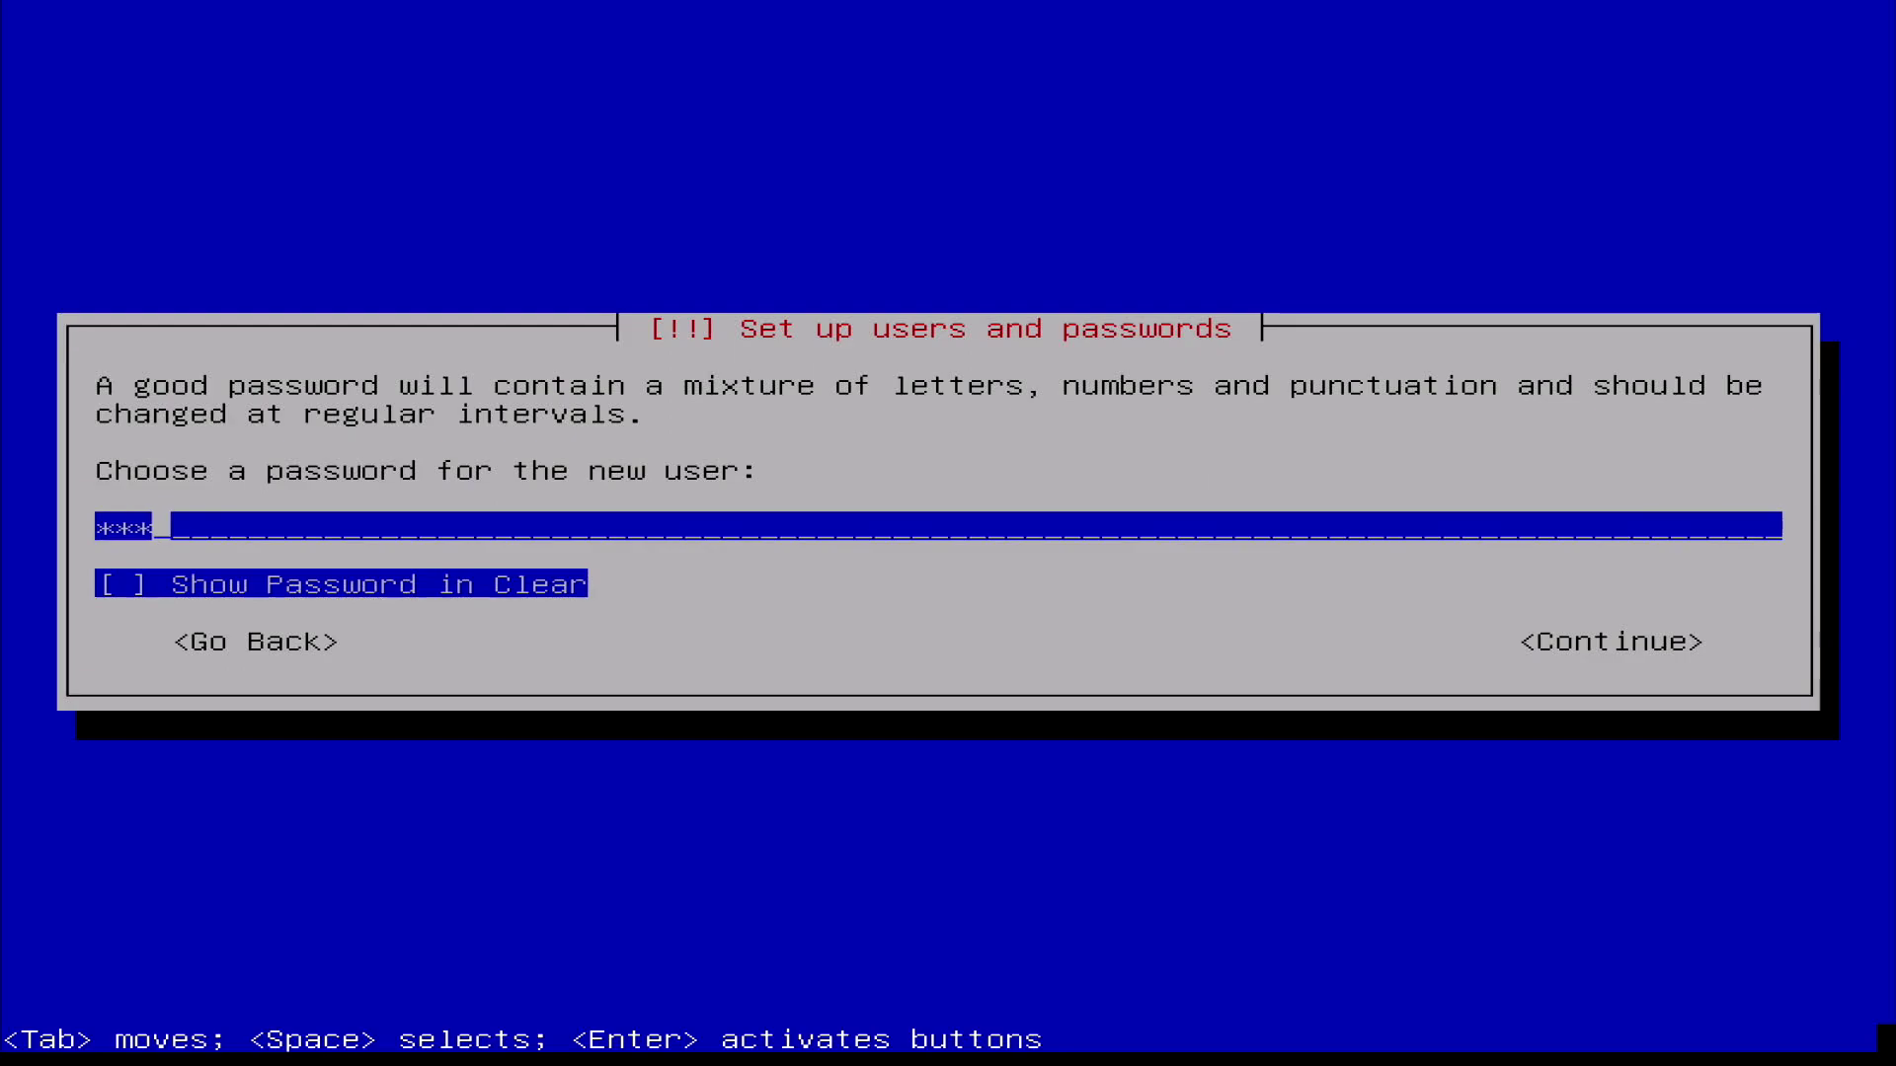
key("Tab")
key("Tab")
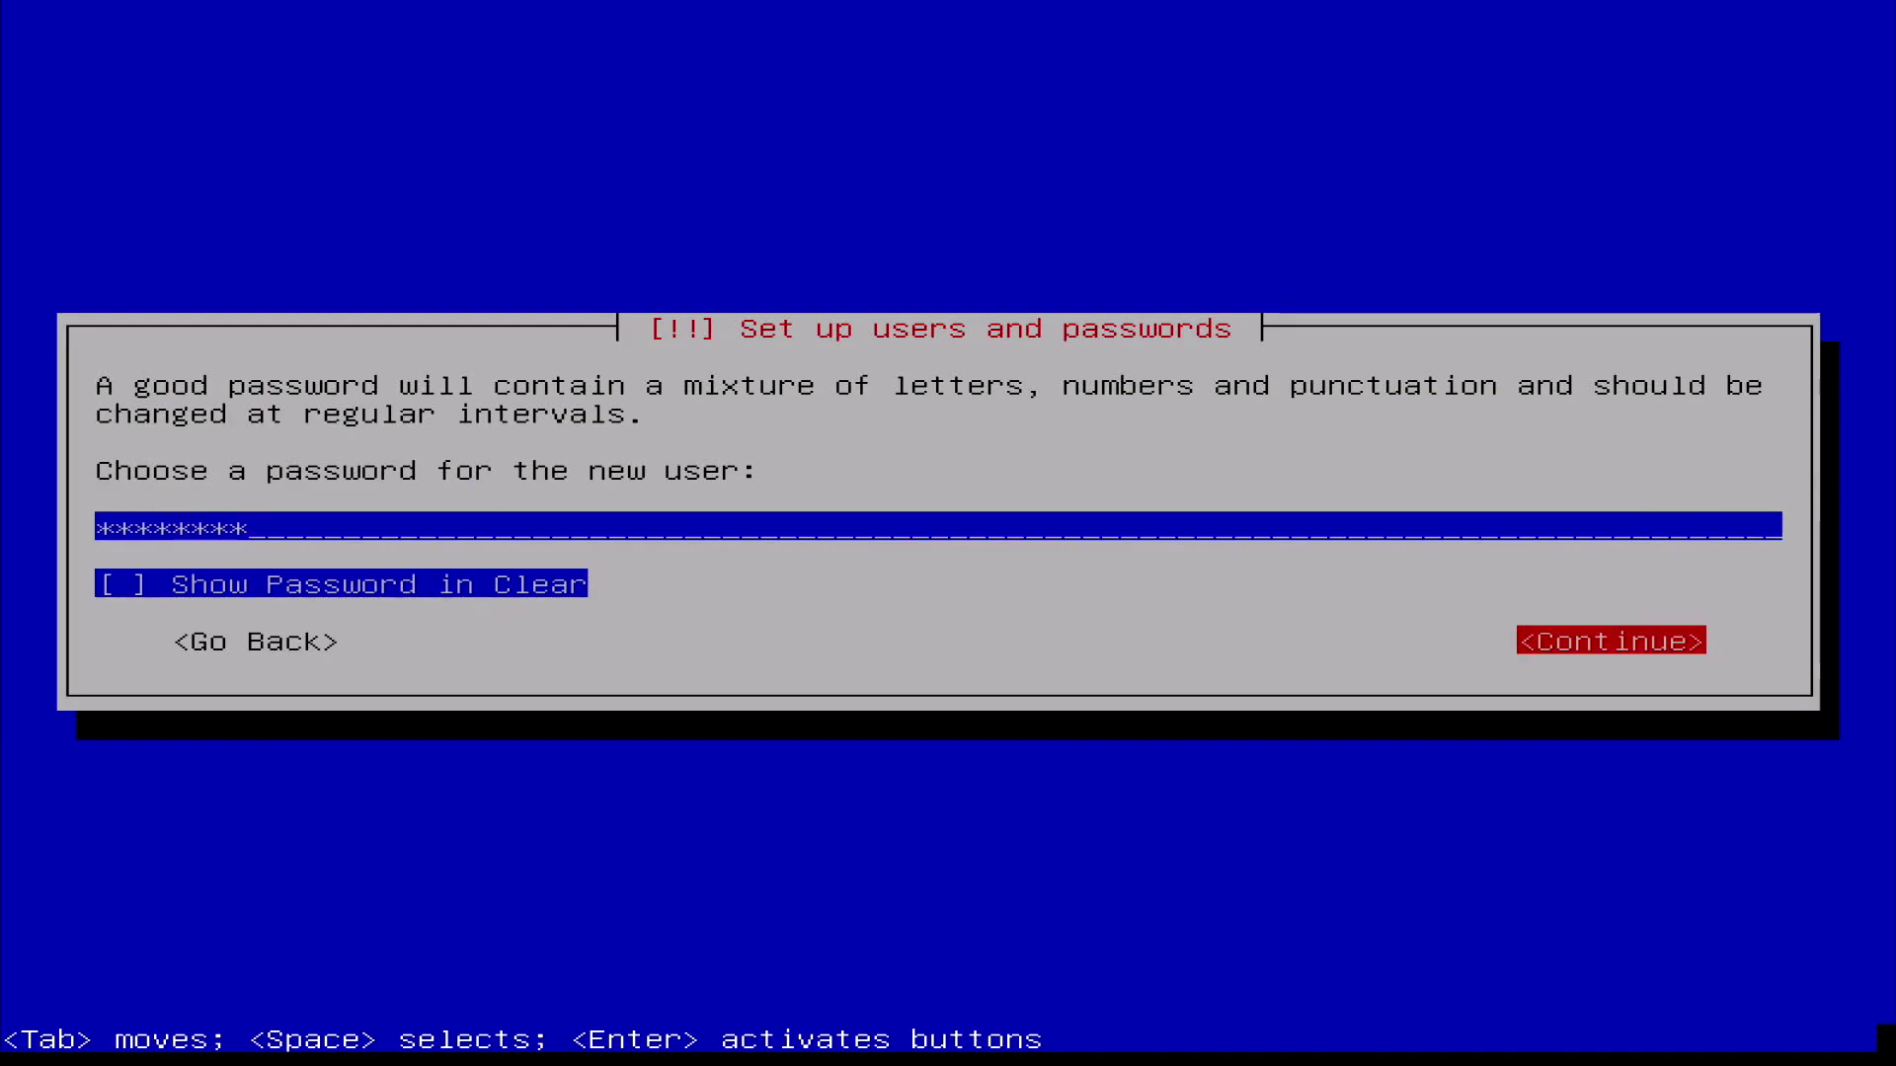
key("Return")
type("********")
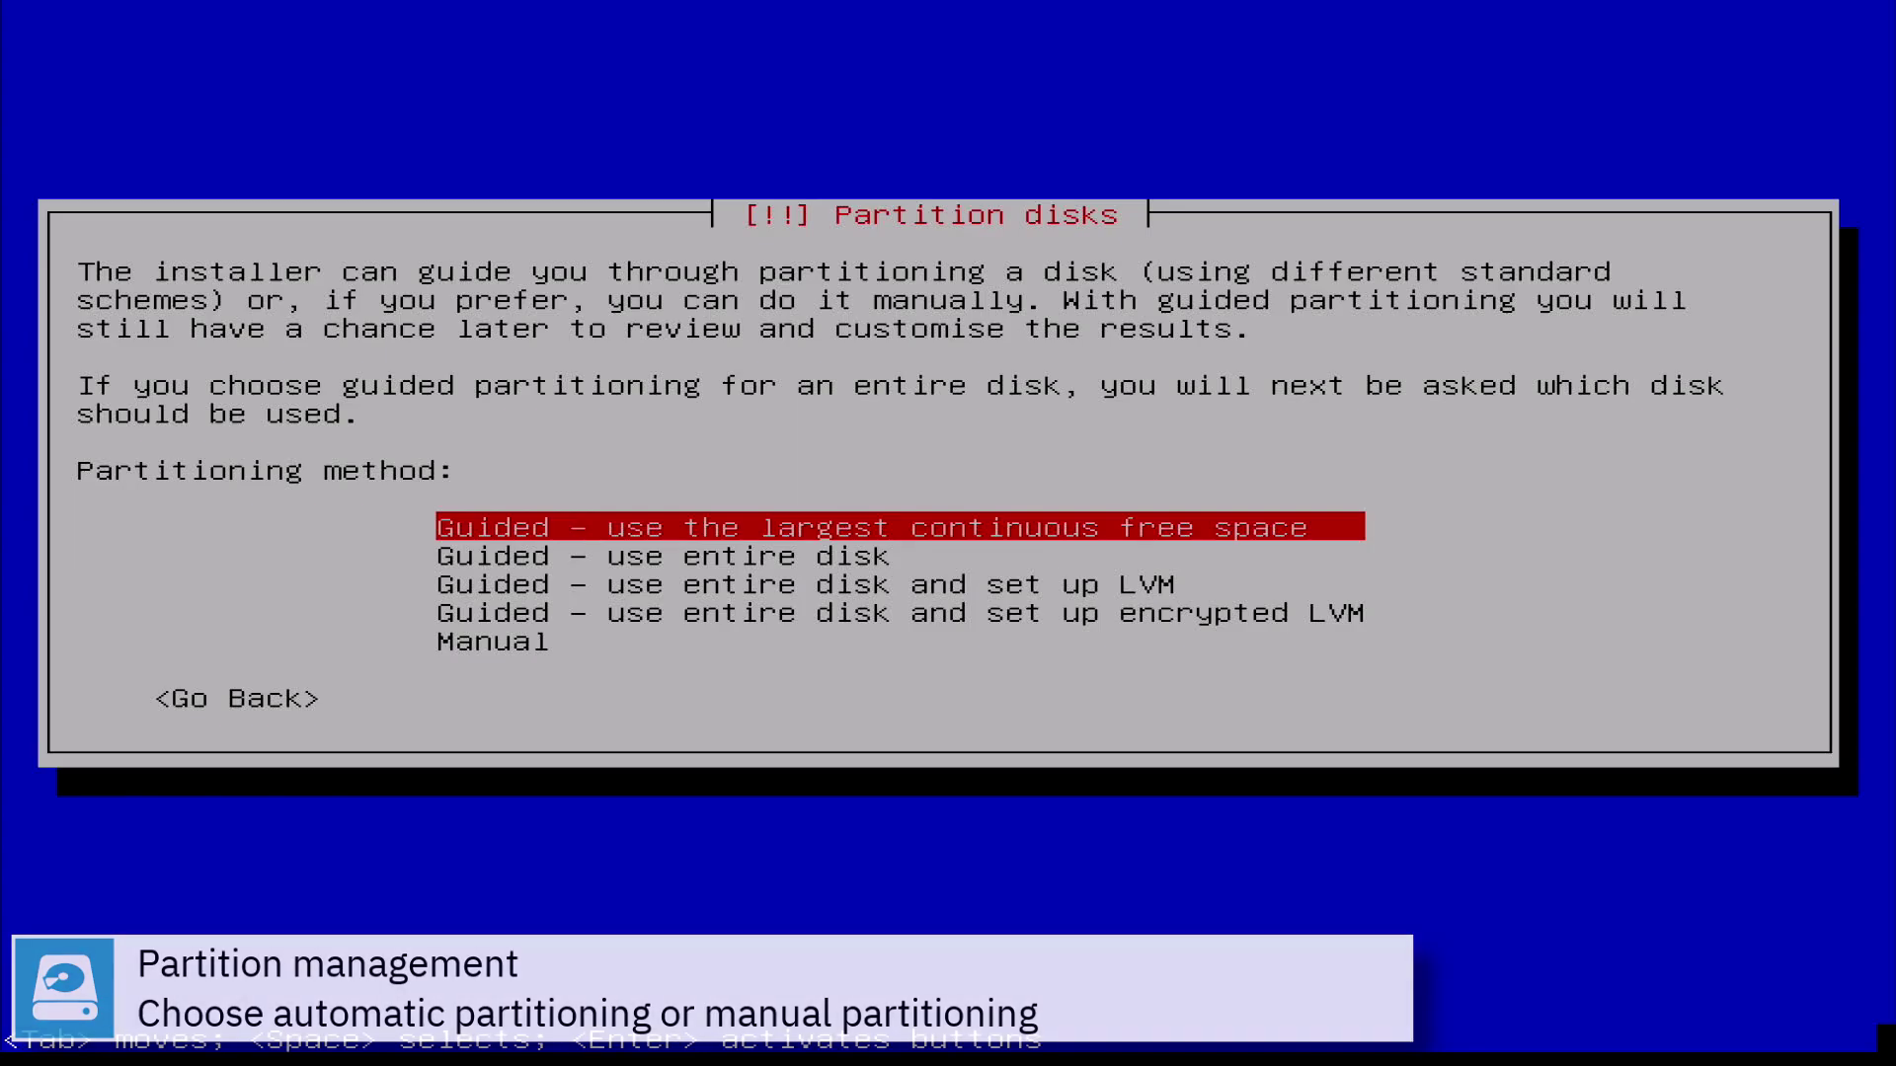
Choose 'Guided - use entire disk' on the 500.1 GB SCSI1 (sda) drive
key("Down")
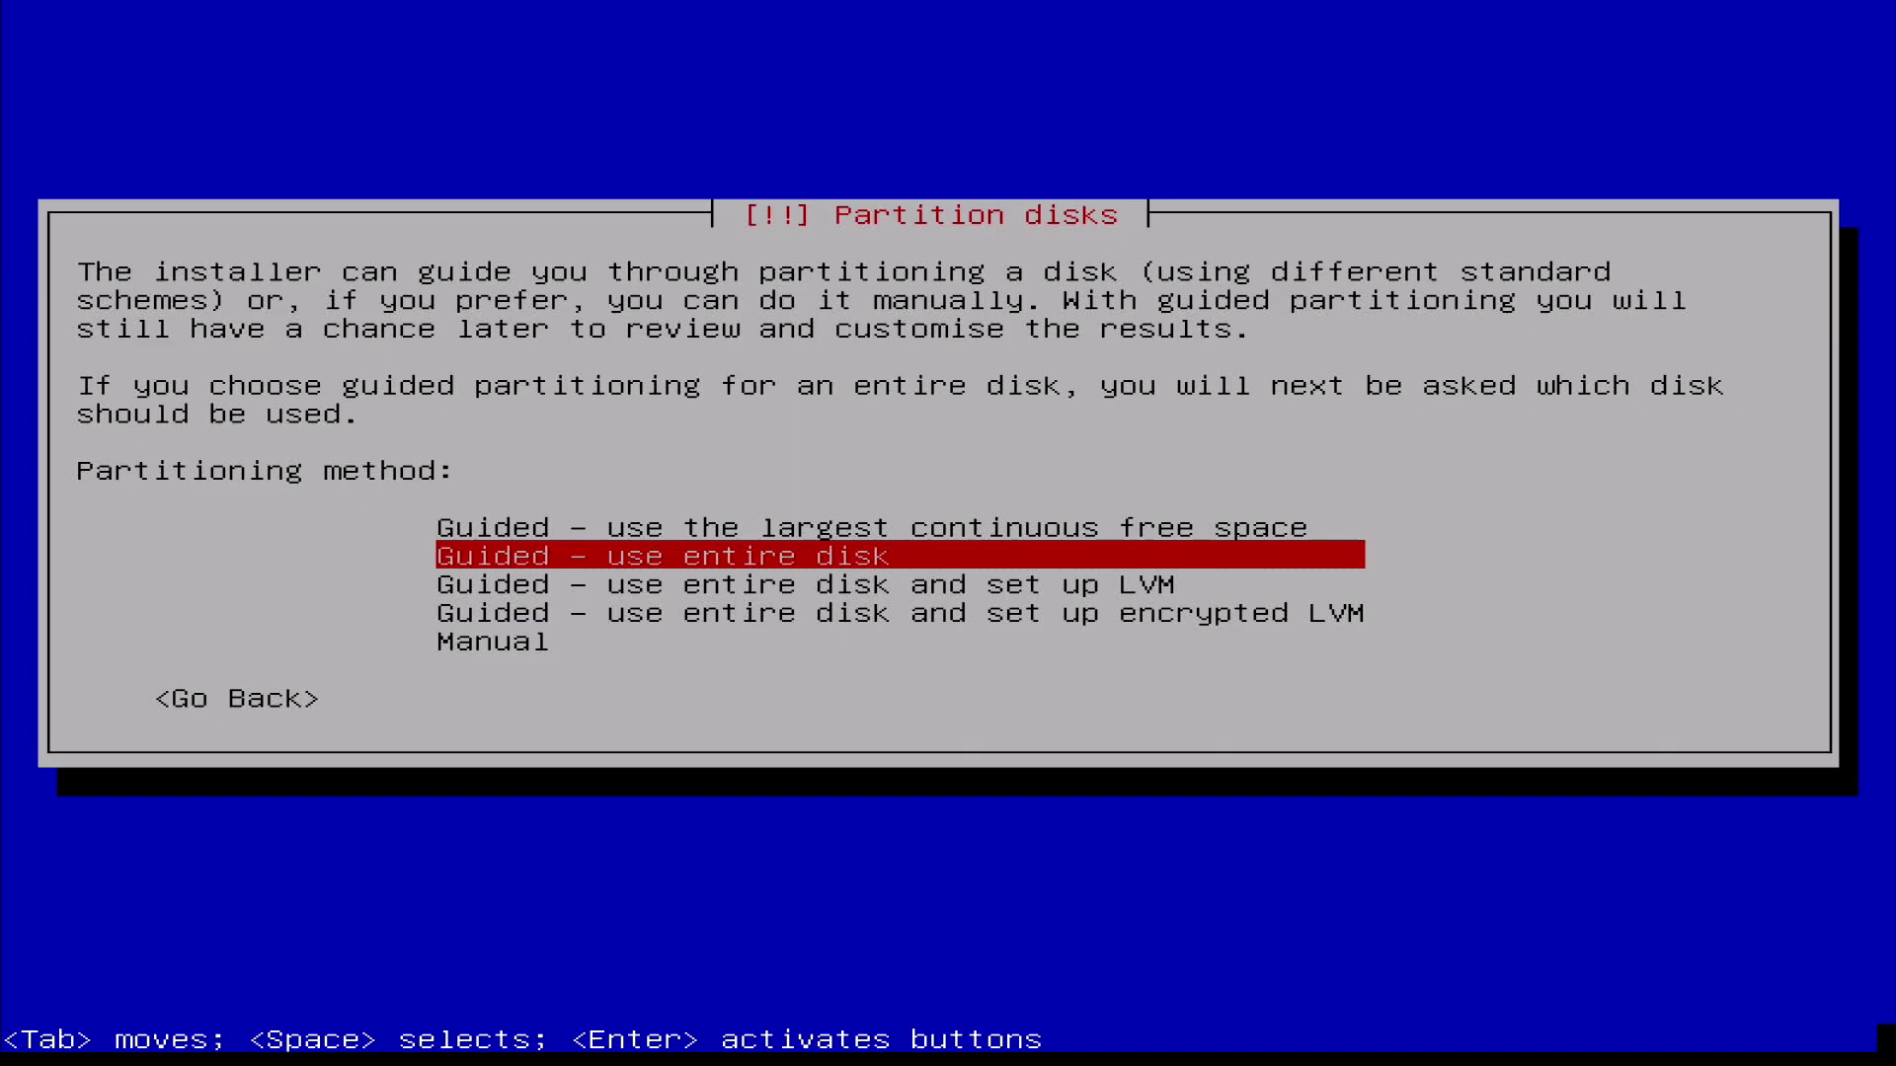
key("Return")
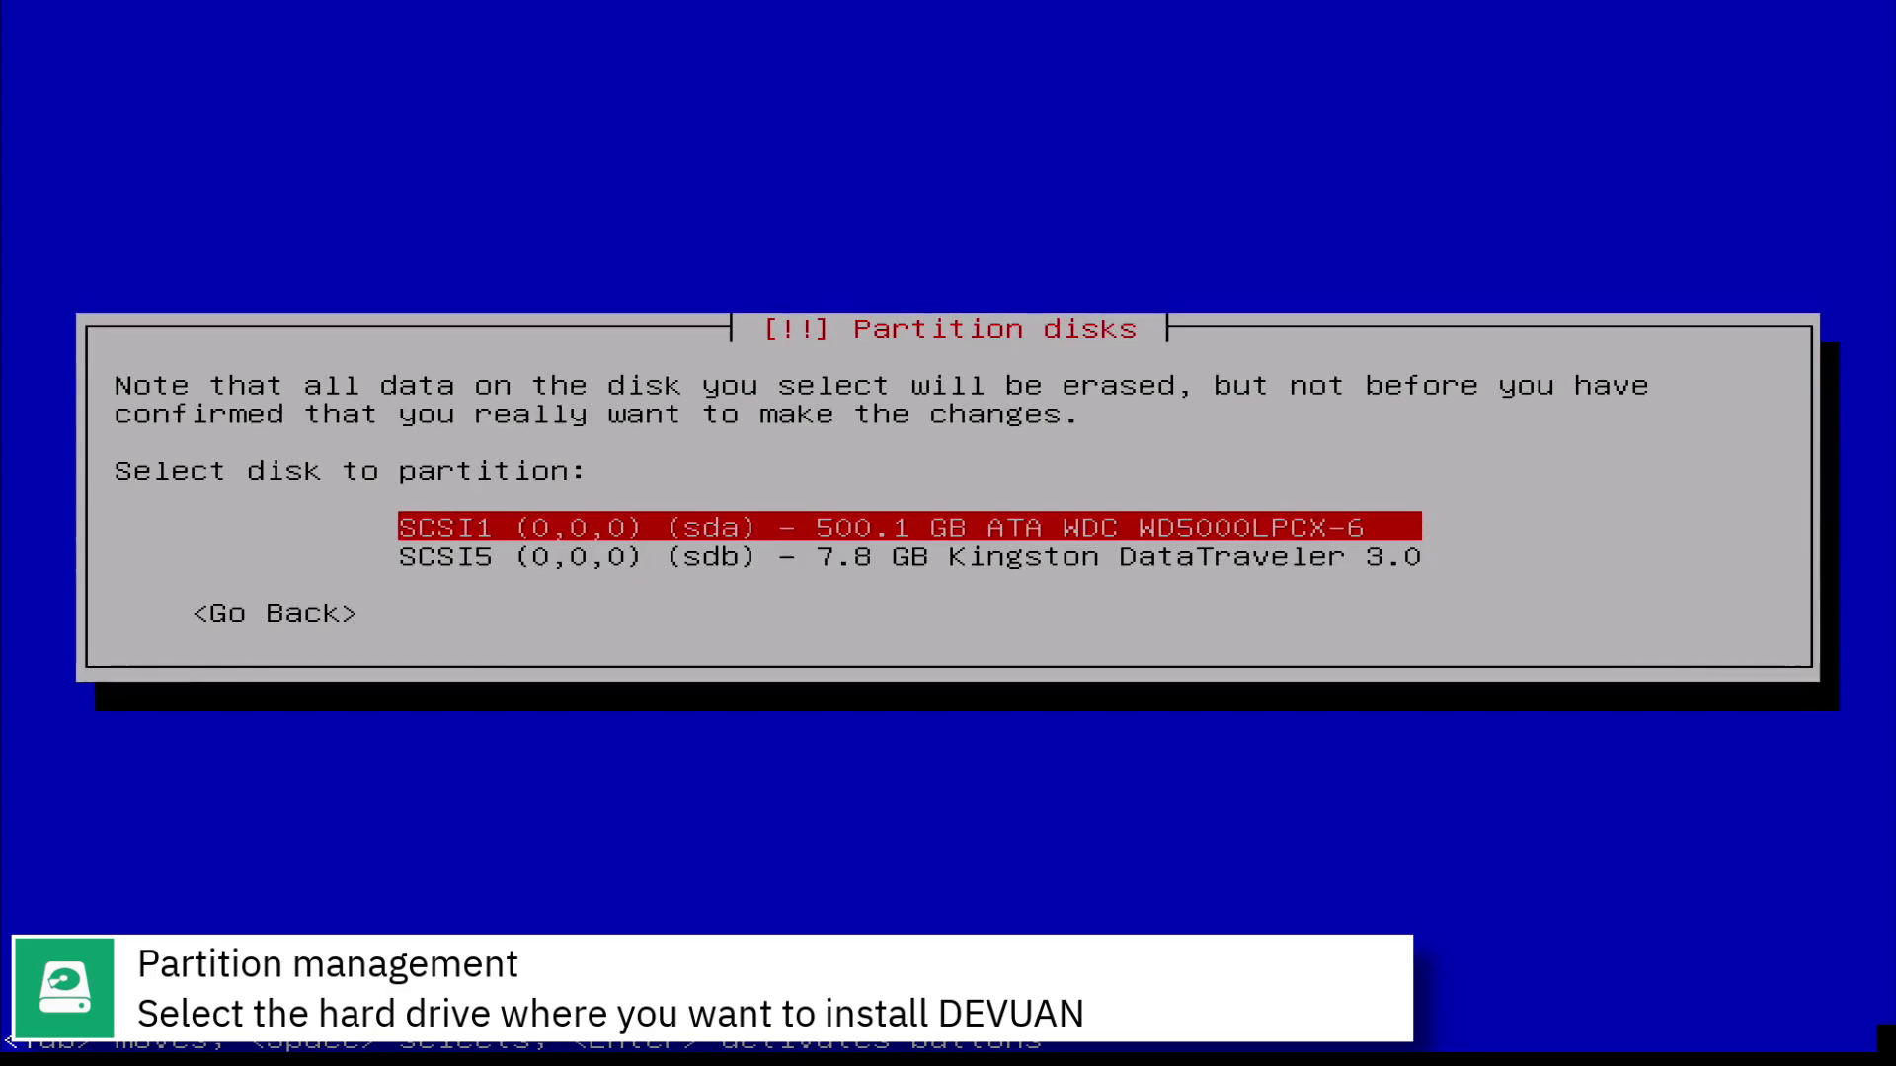
key("Return")
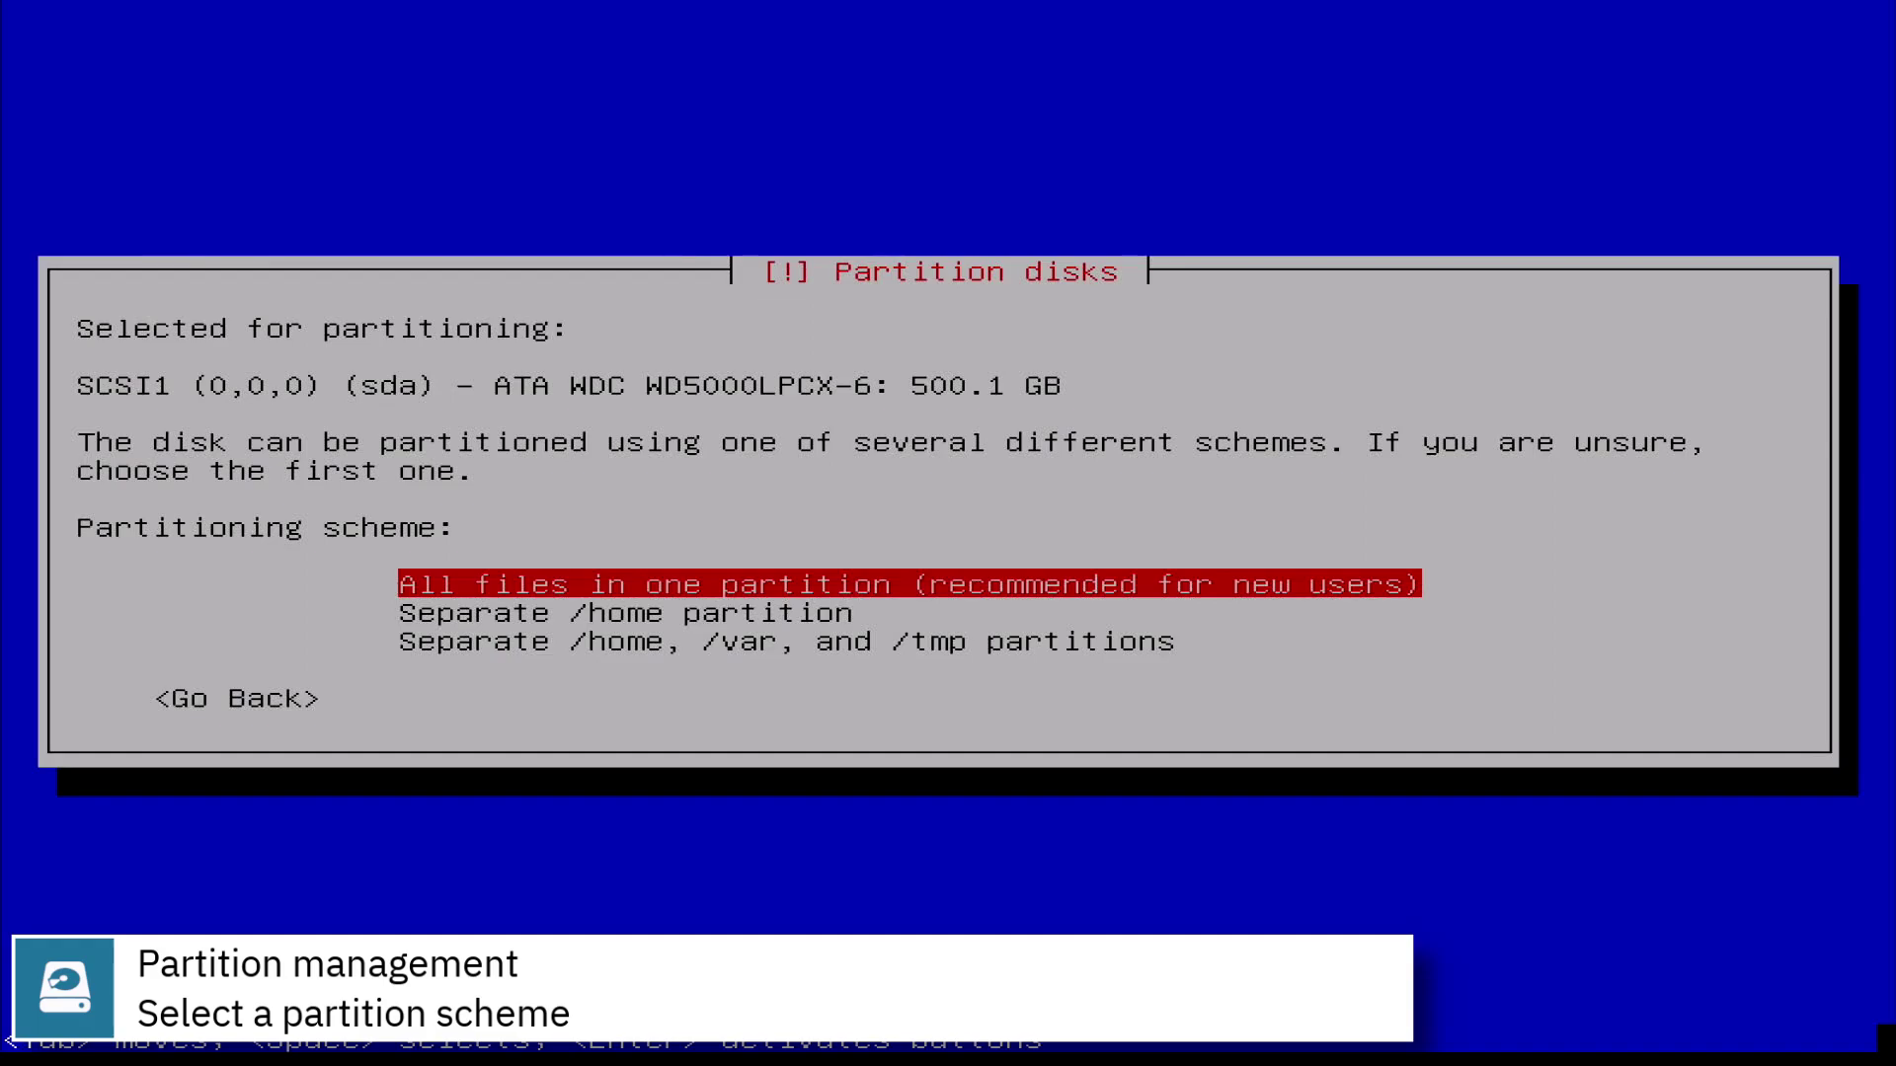
Keep all files in one partition and write the ext4 root and swap layout to sda
key("Return")
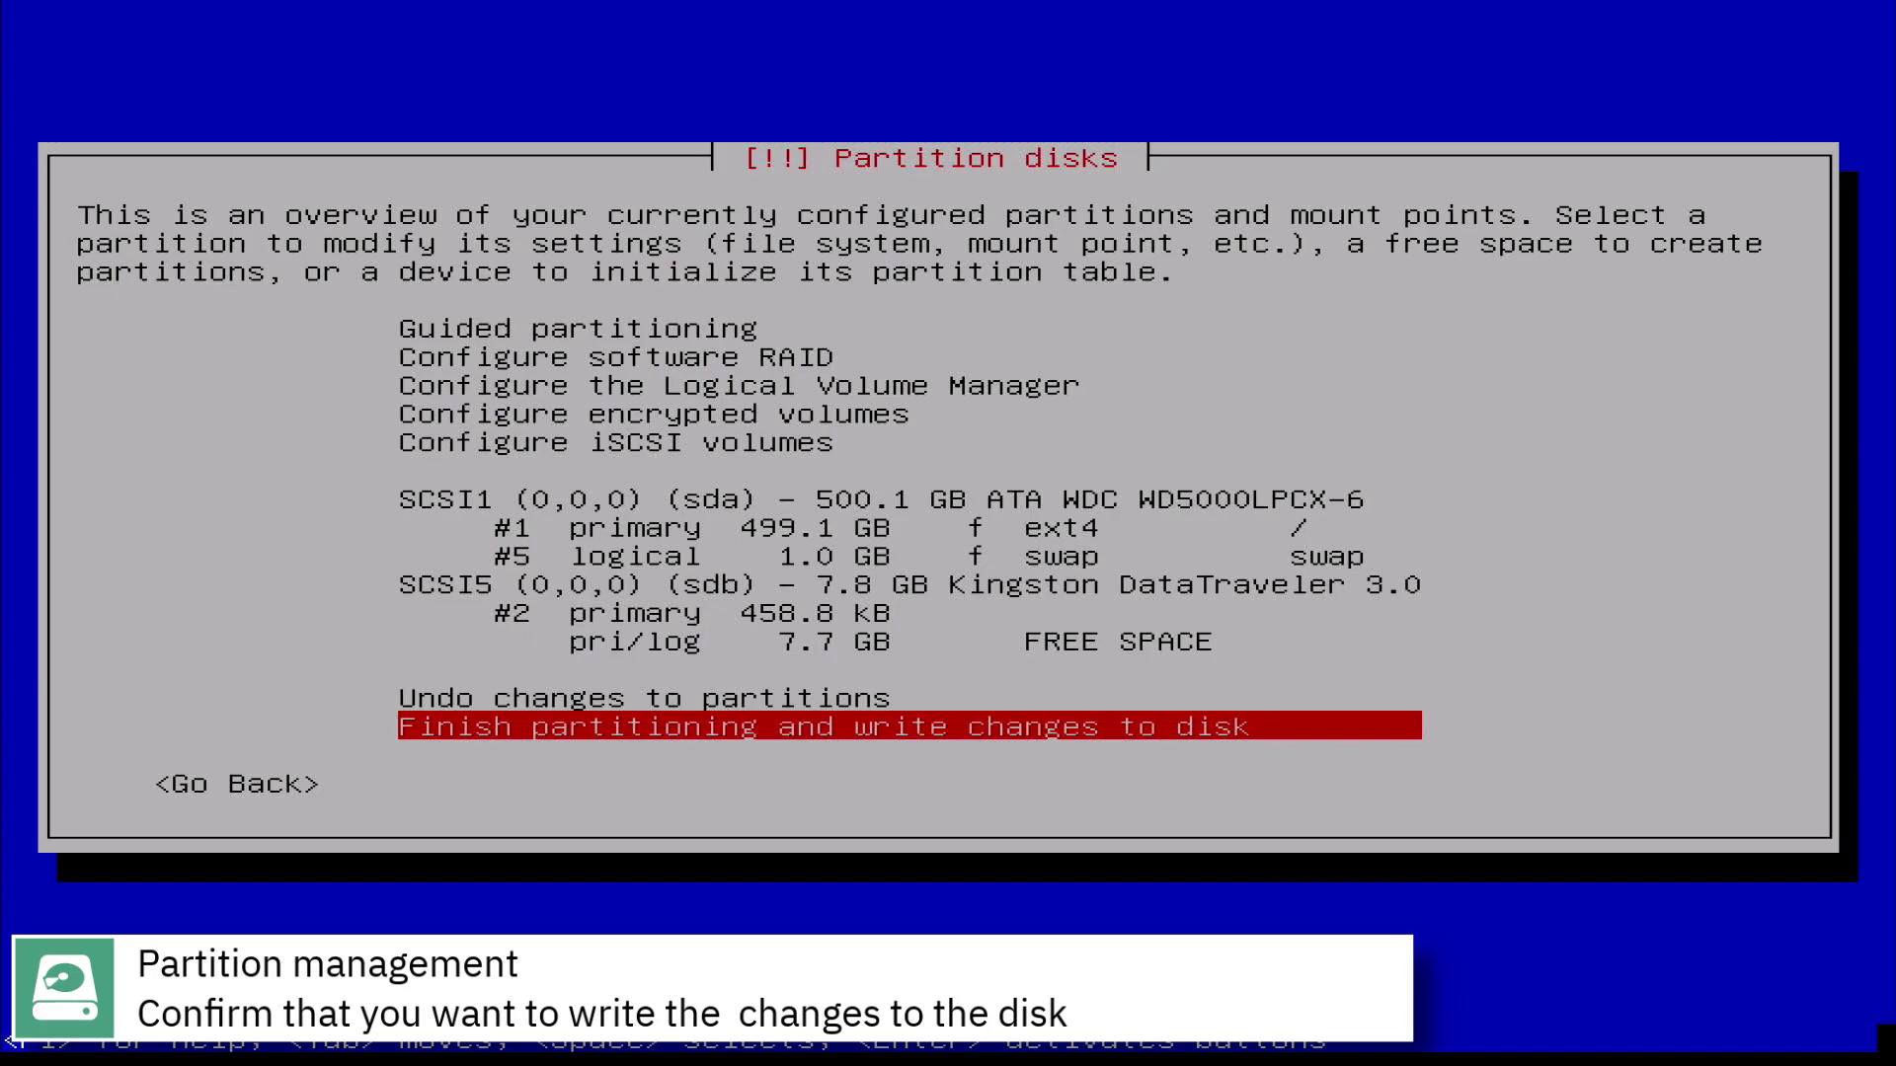
key("Return")
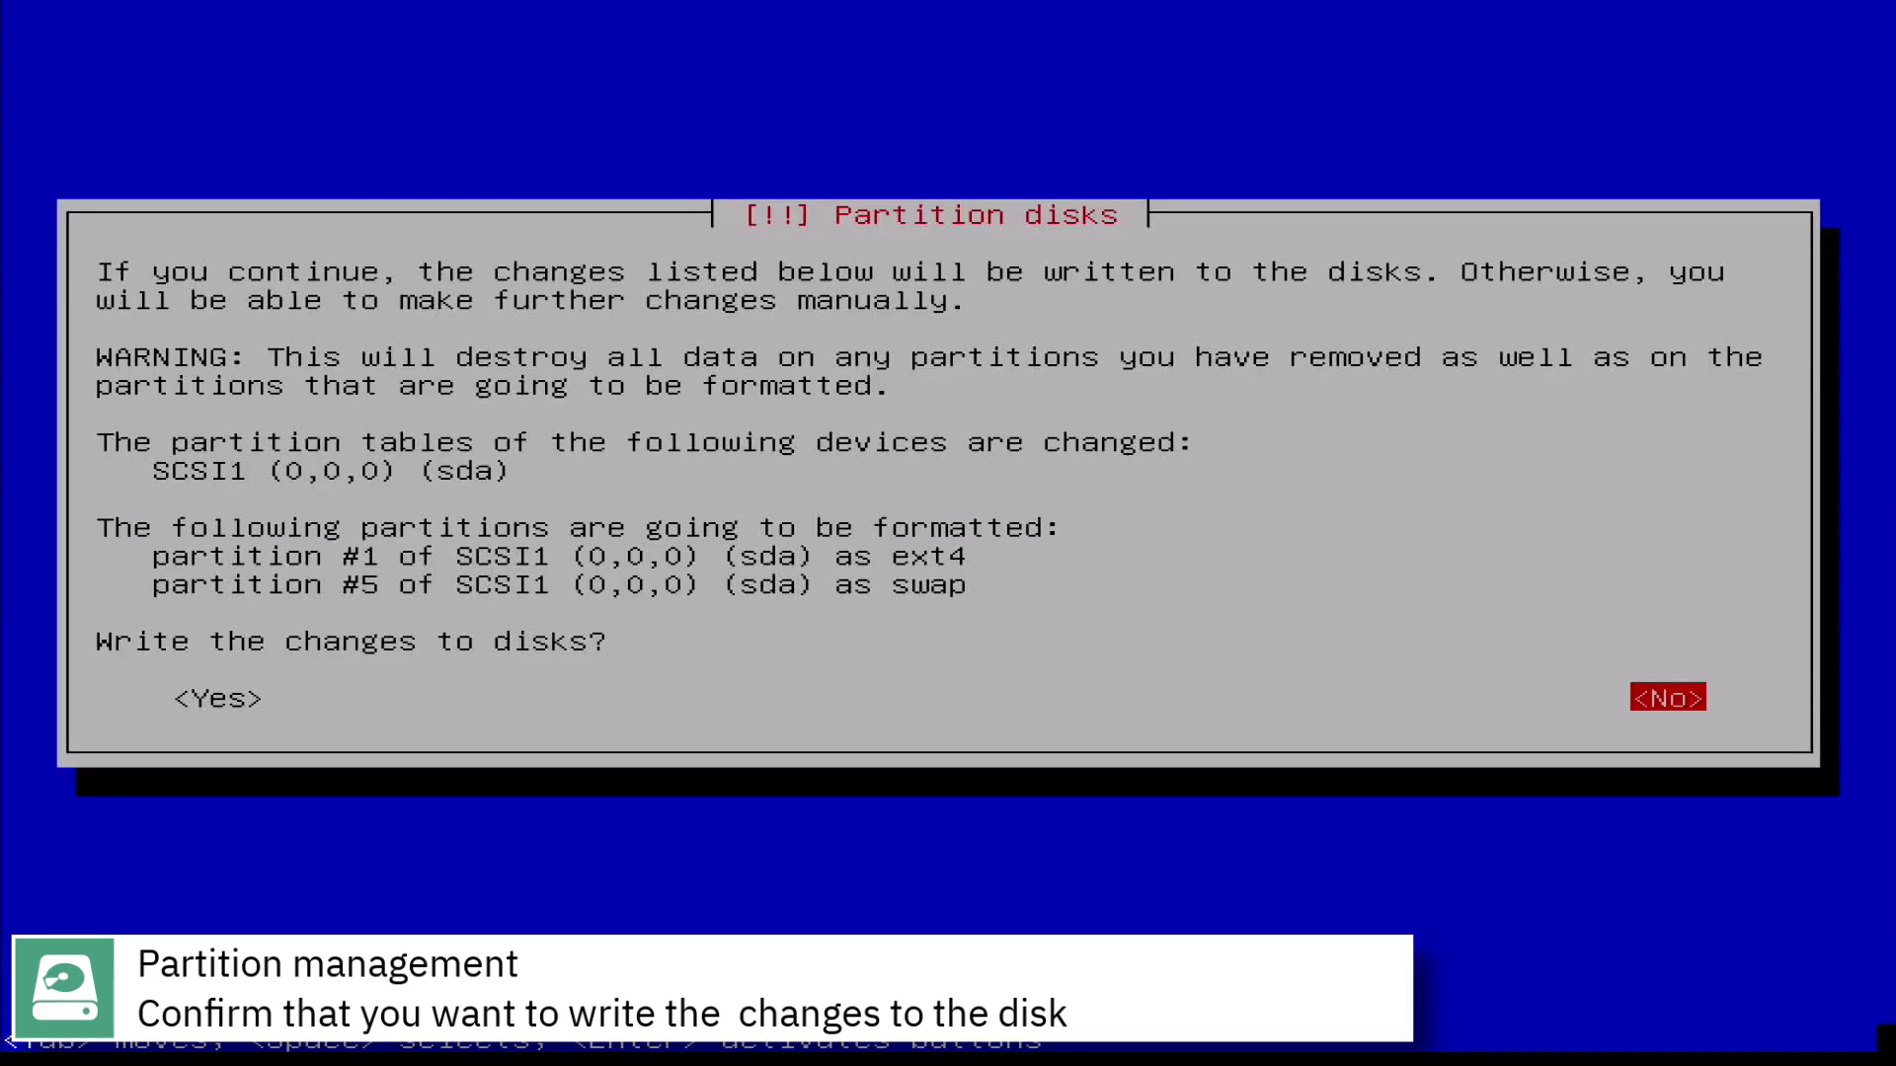
key("Tab")
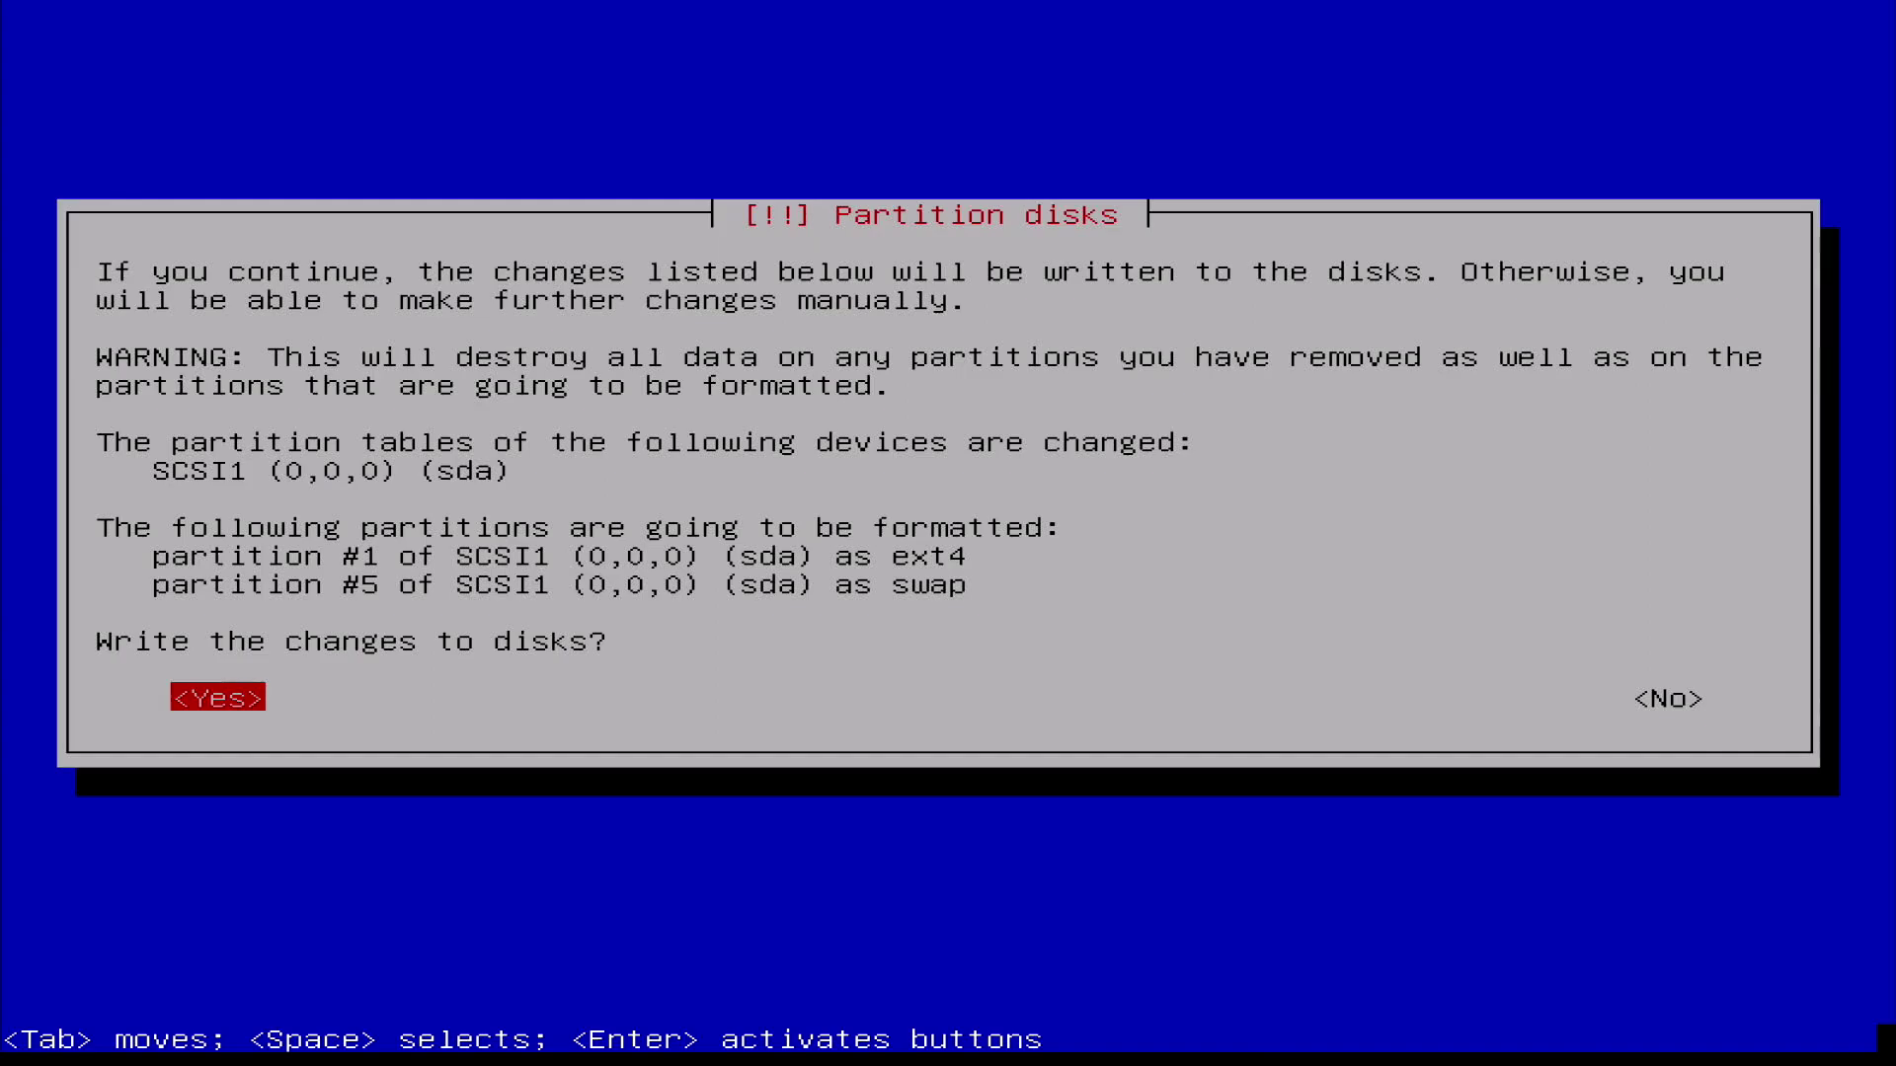
key("Return")
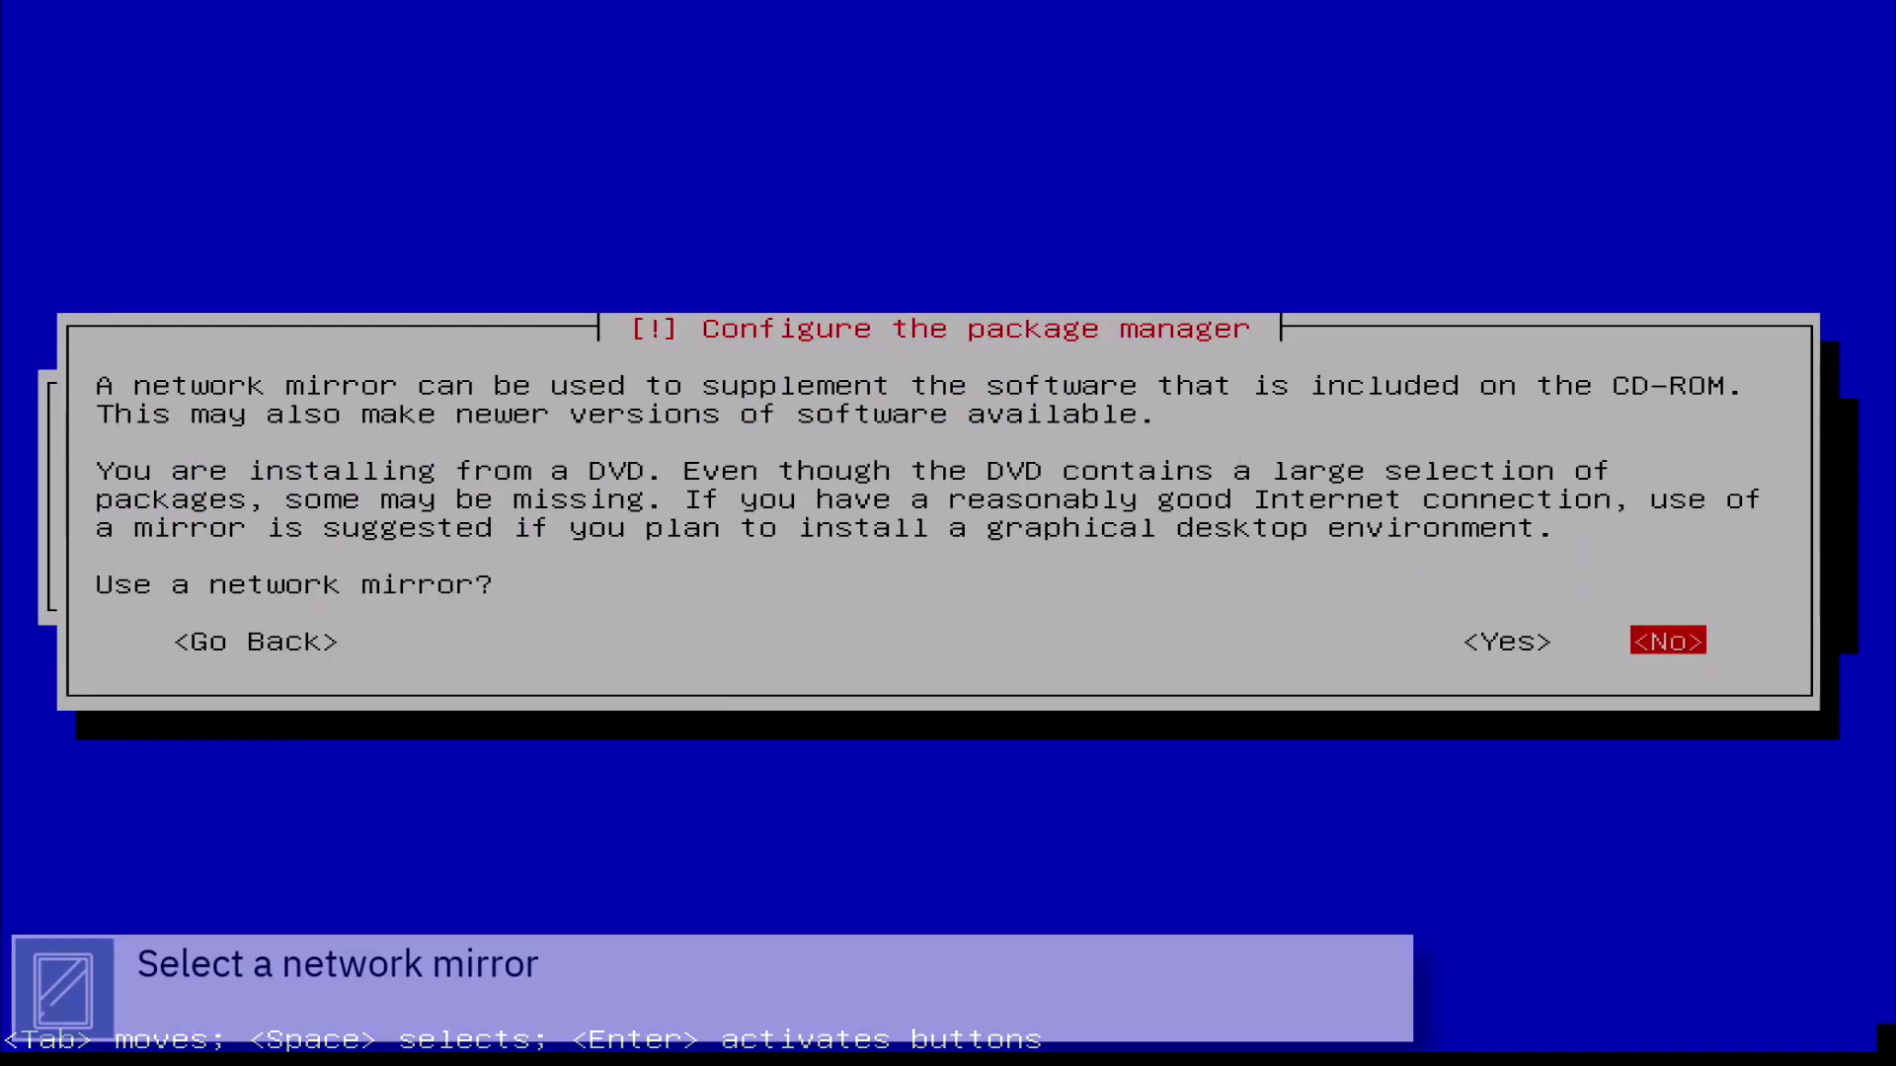
Accept a network mirror, pick deb.devuan.org, and leave the HTTP proxy empty
key("Left")
key("Return")
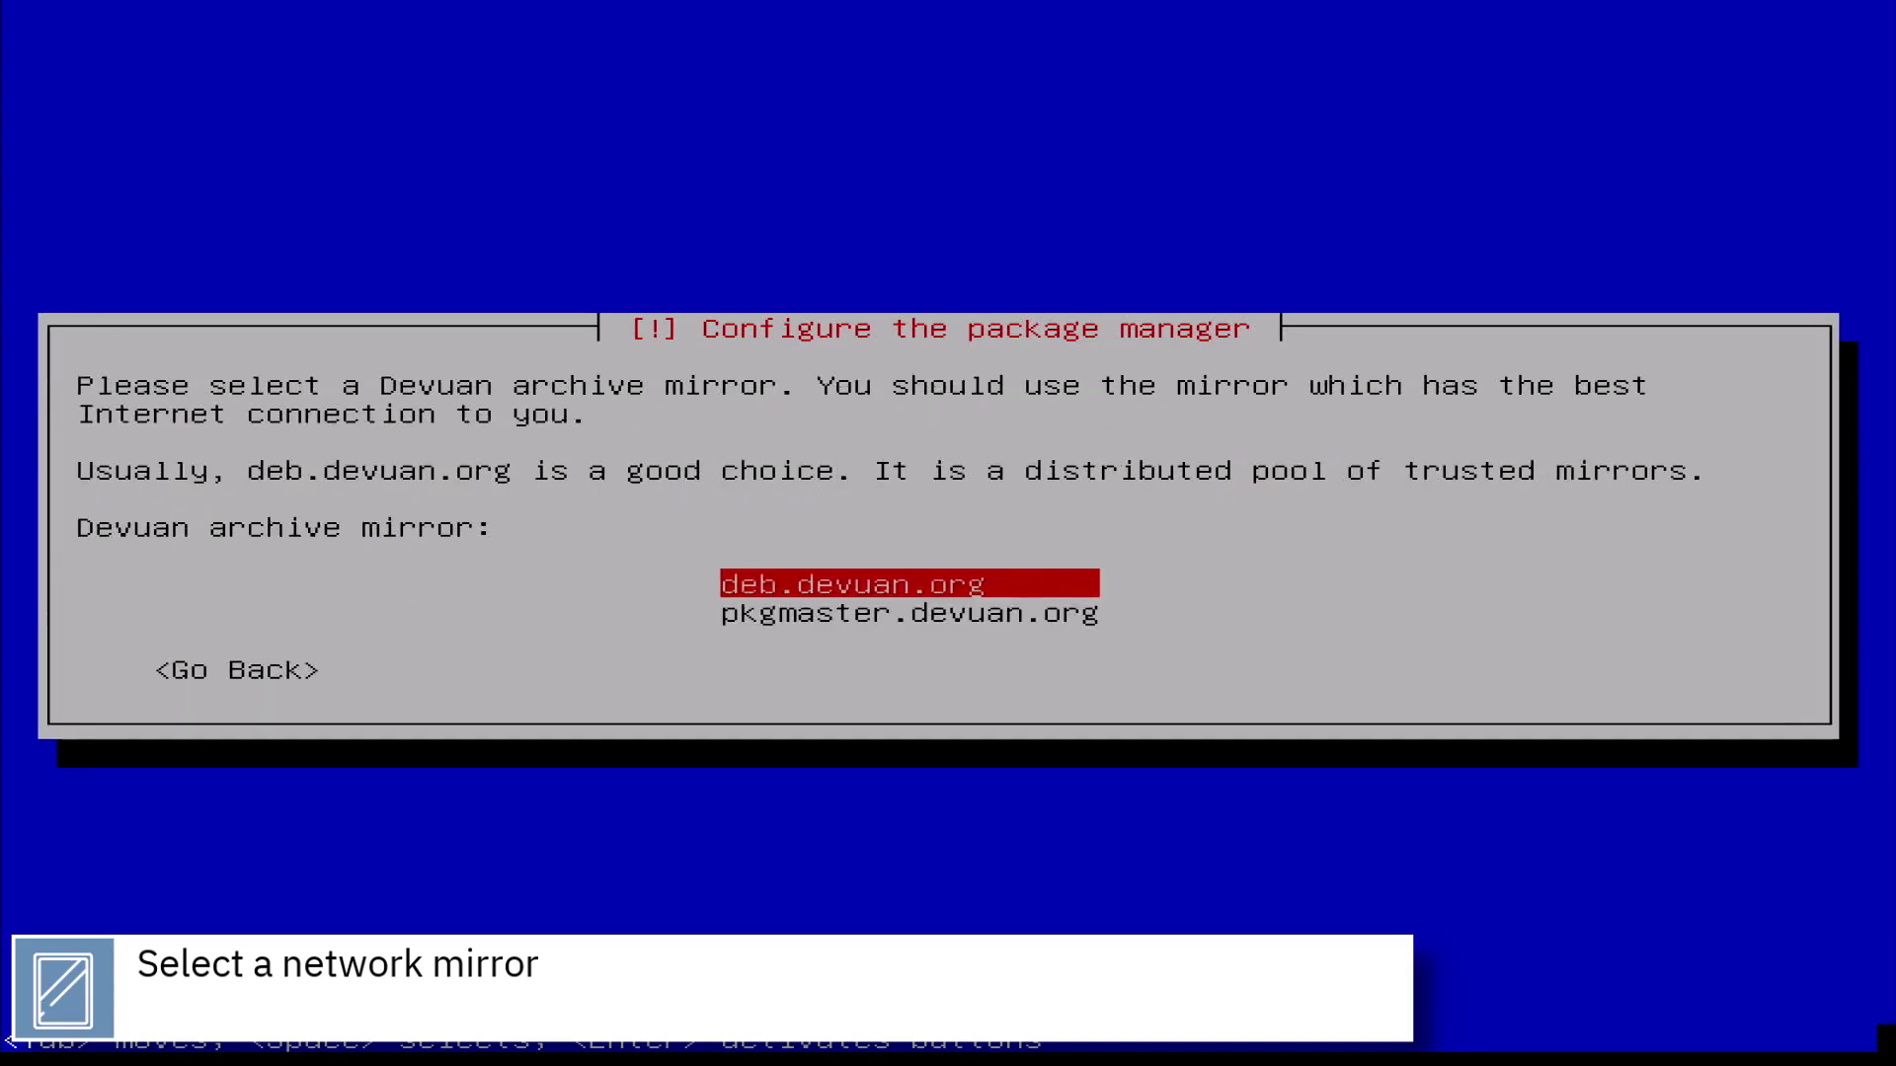
key("Return")
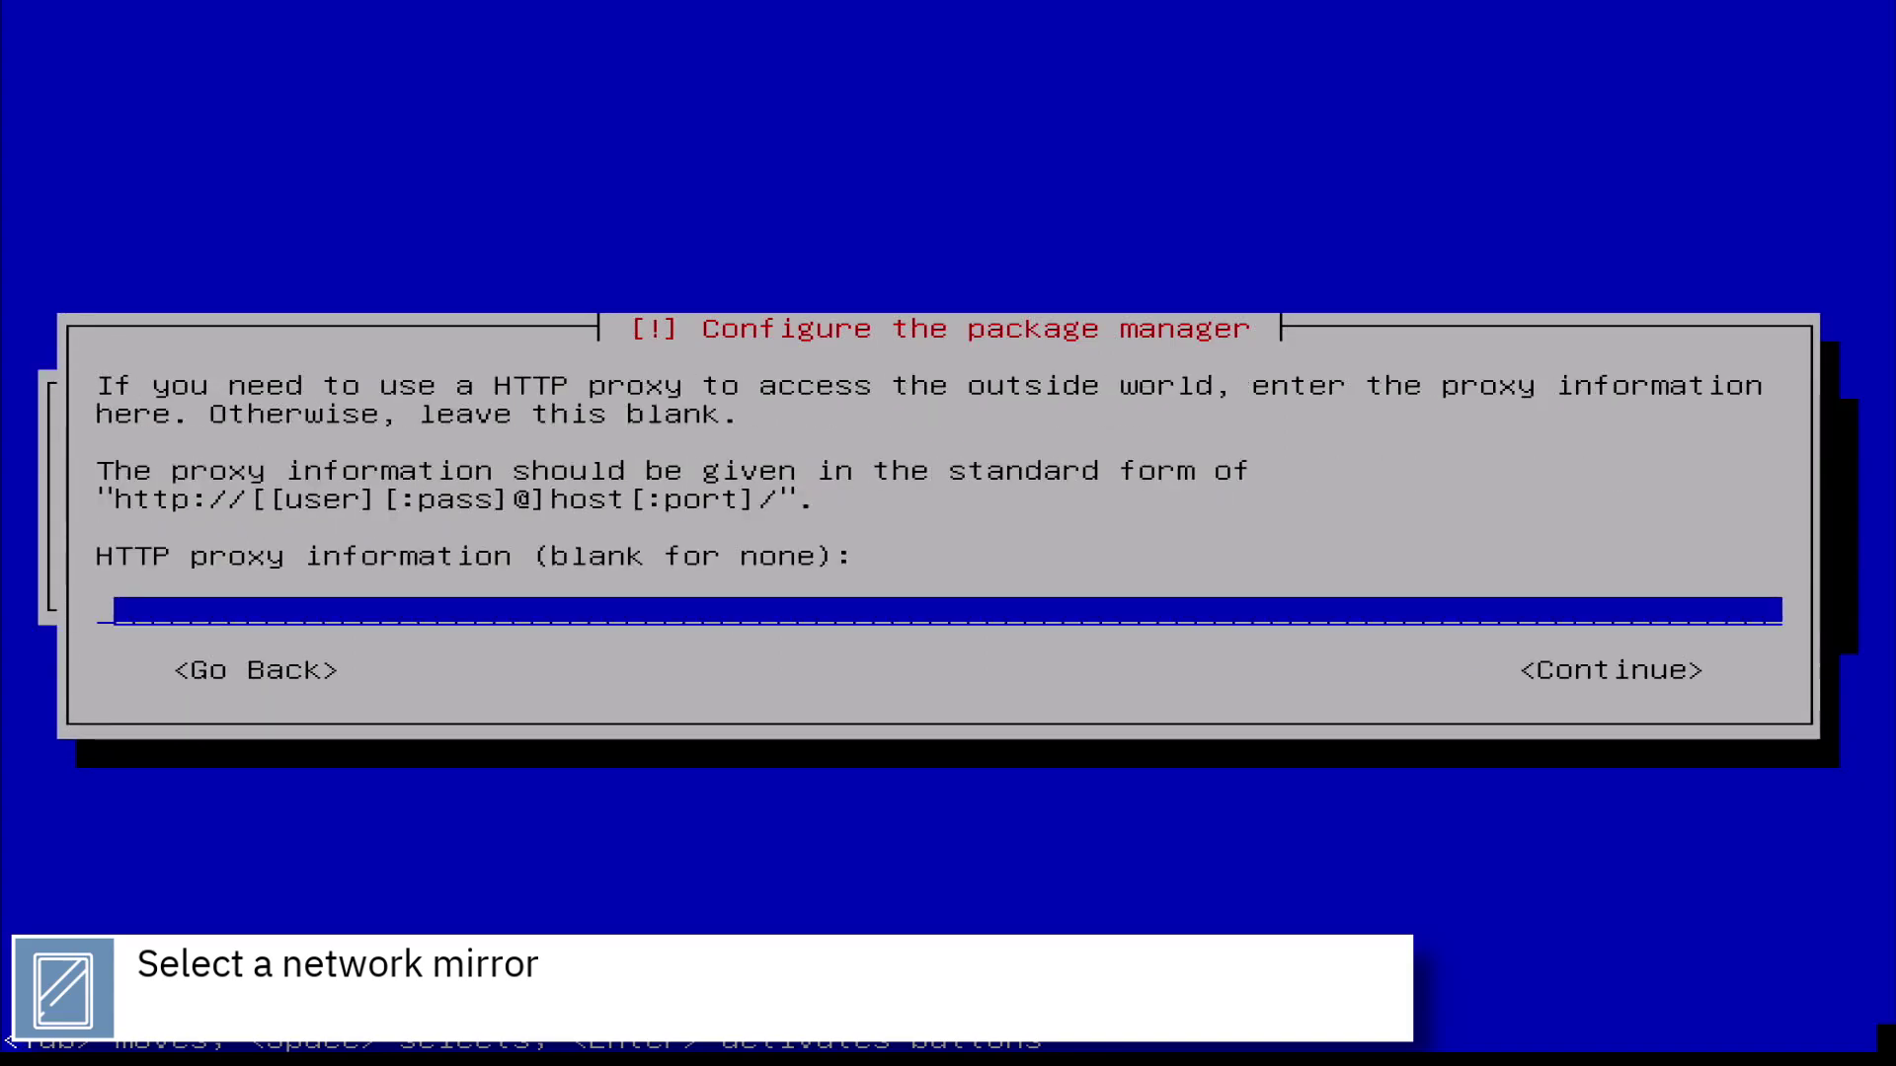
key("Return")
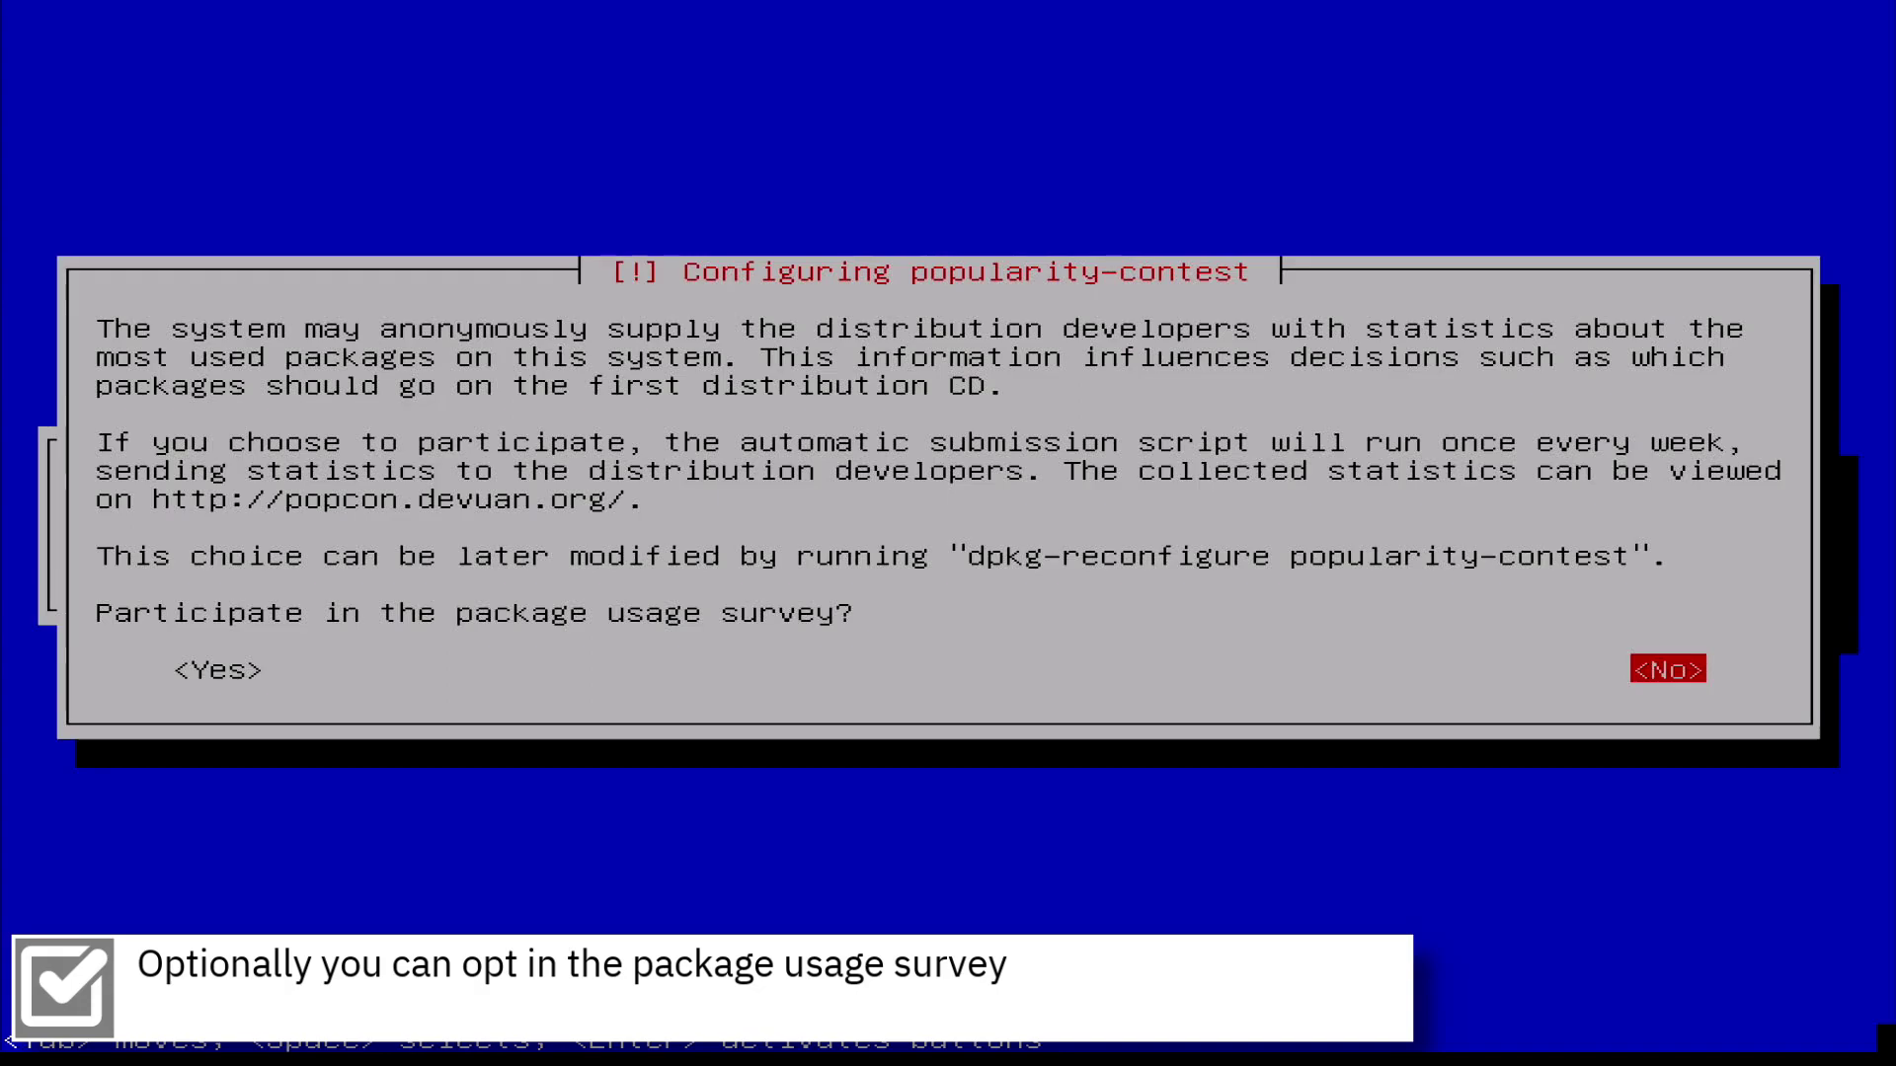
Answer No to the popularity-contest package usage survey
key("Return")
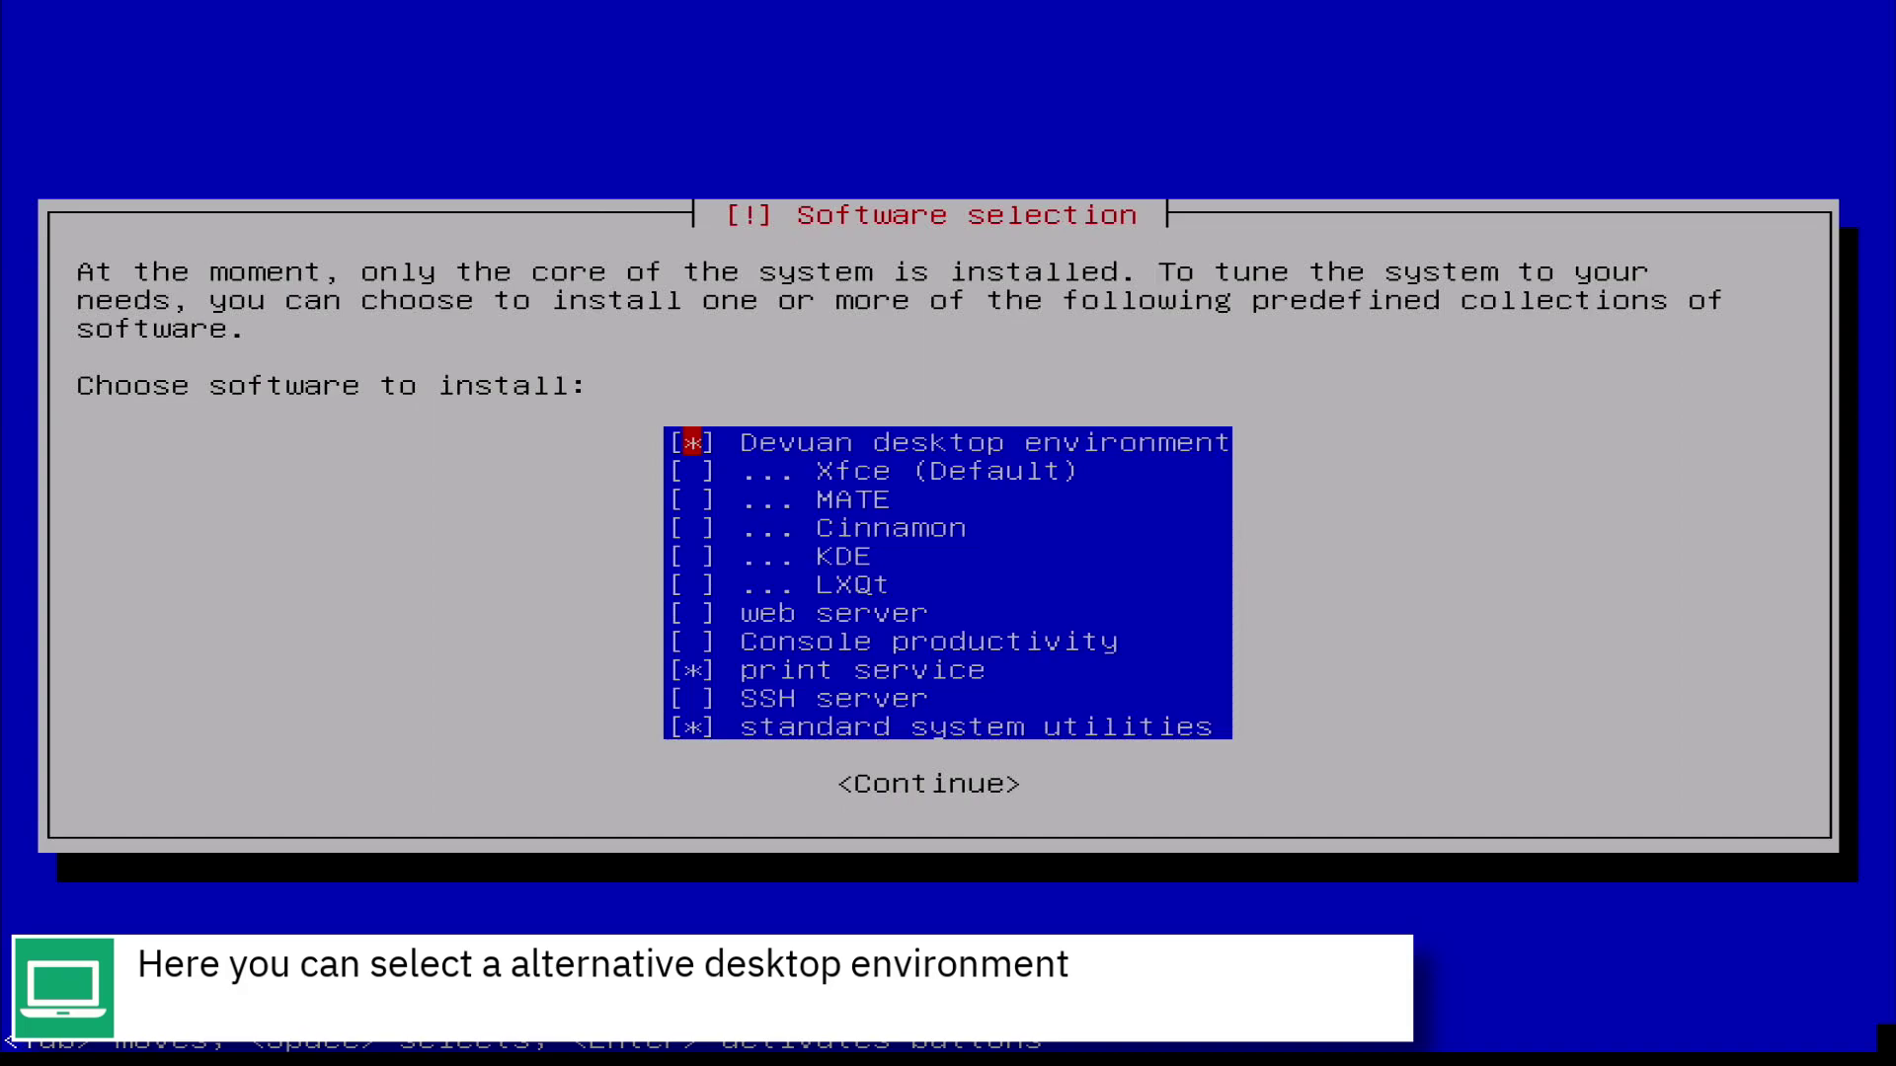
Keep the preset desktop environment, print service and standard utilities selection
key("Tab")
key("Return")
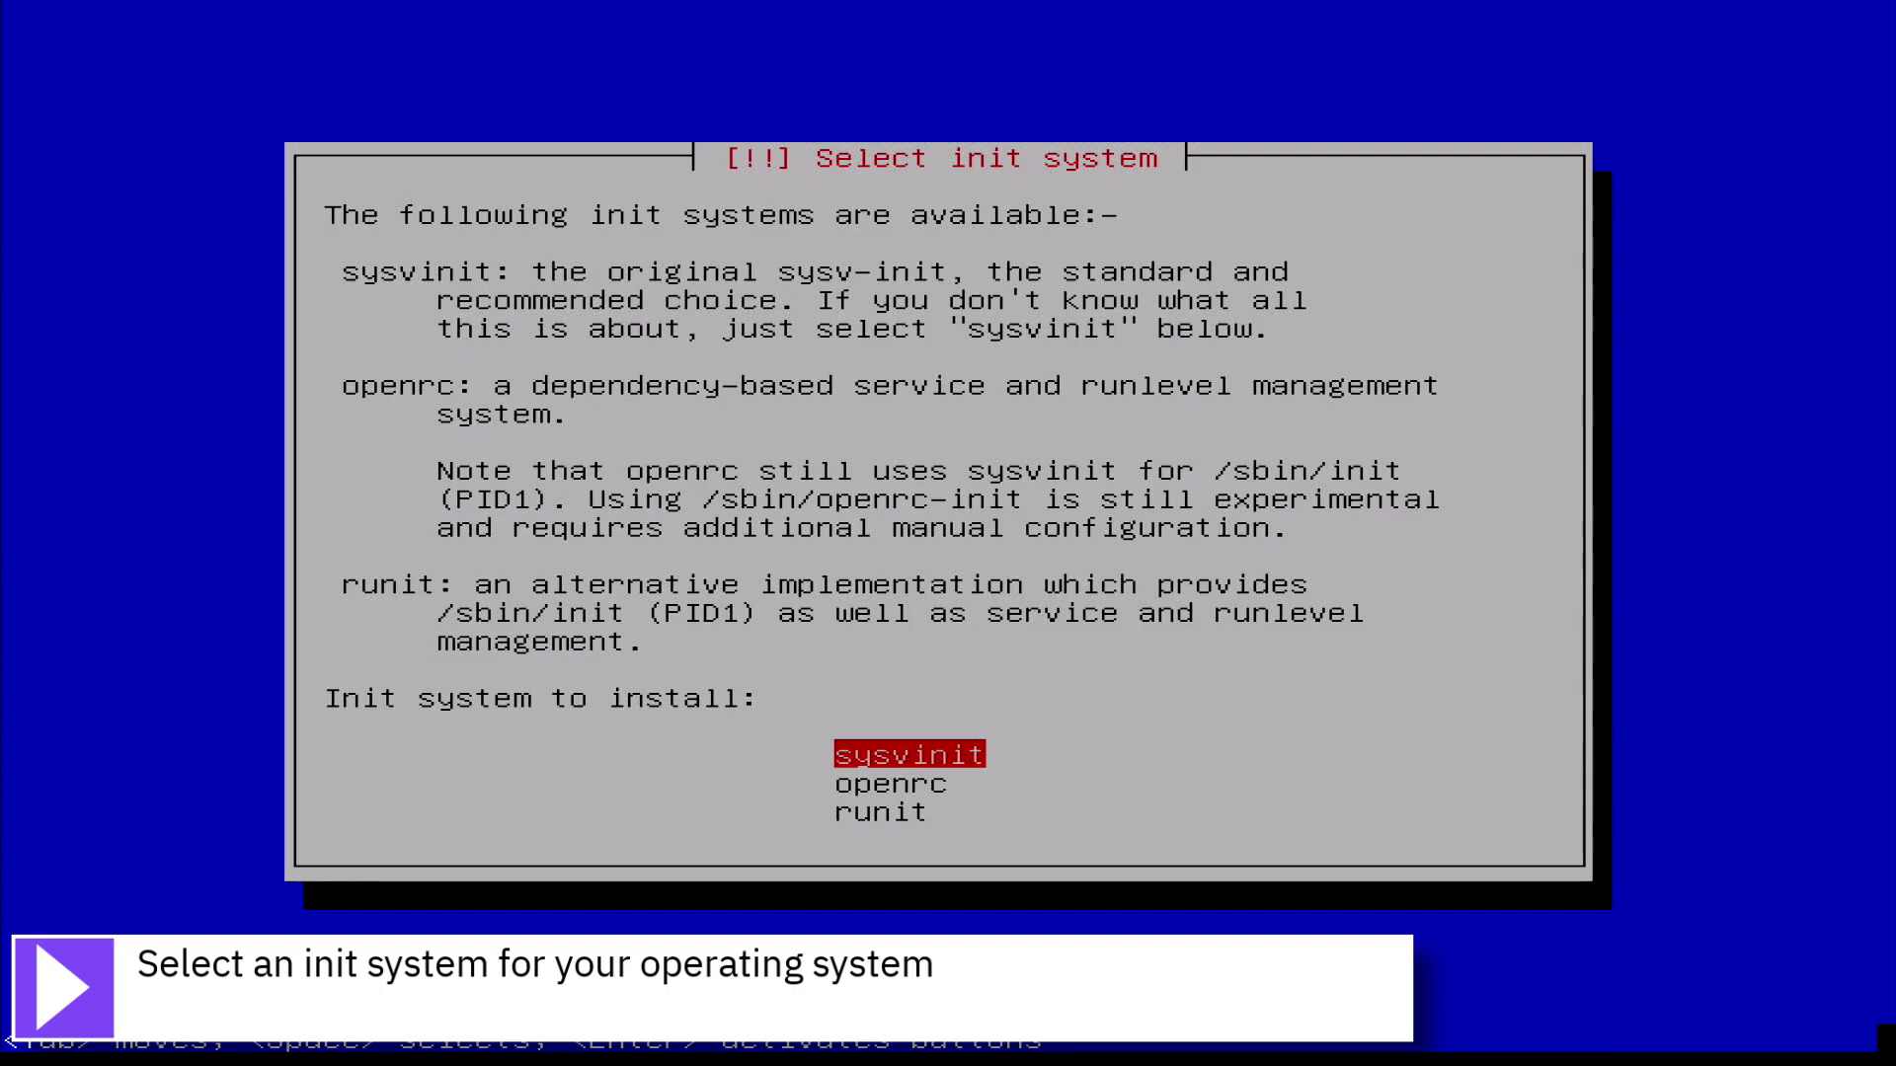
Choose sysvinit as the init system
key("Return")
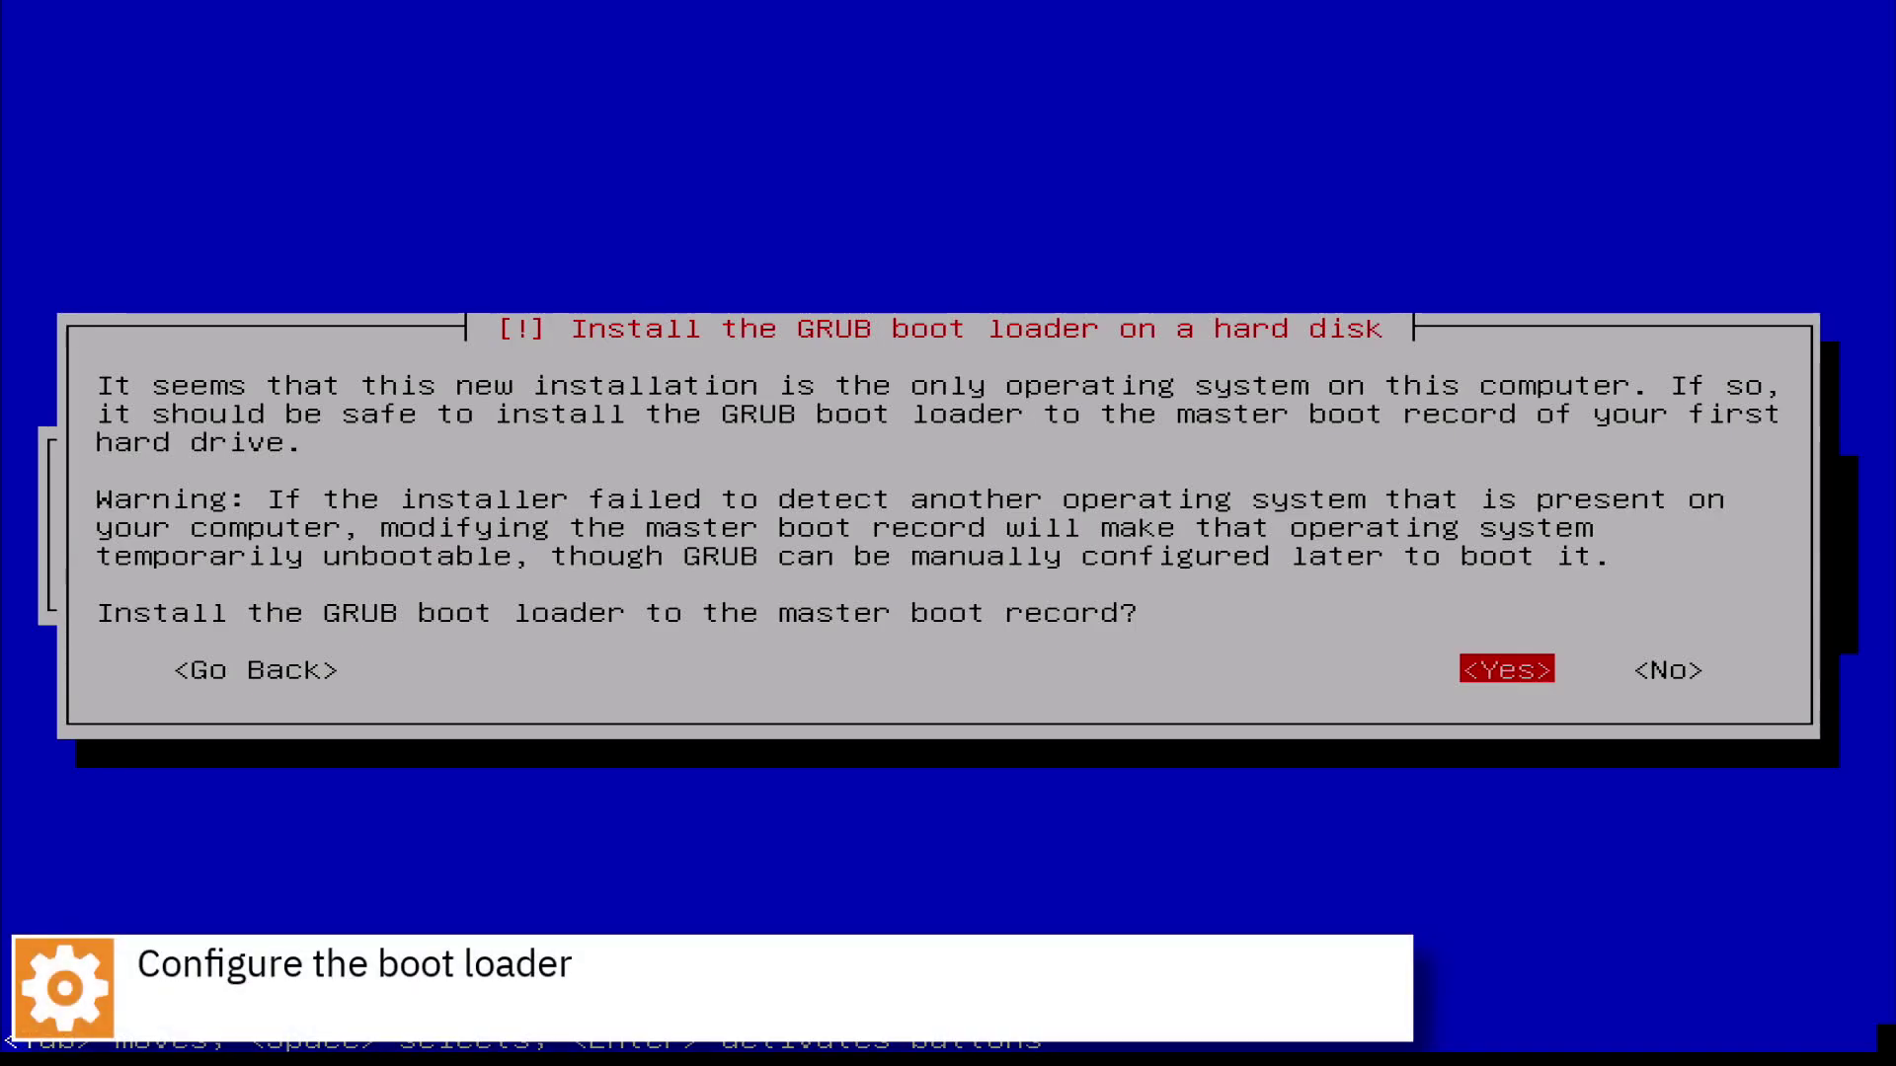
Accept installing GRUB to the master boot record and highlight /dev/sda as its device
key("Return")
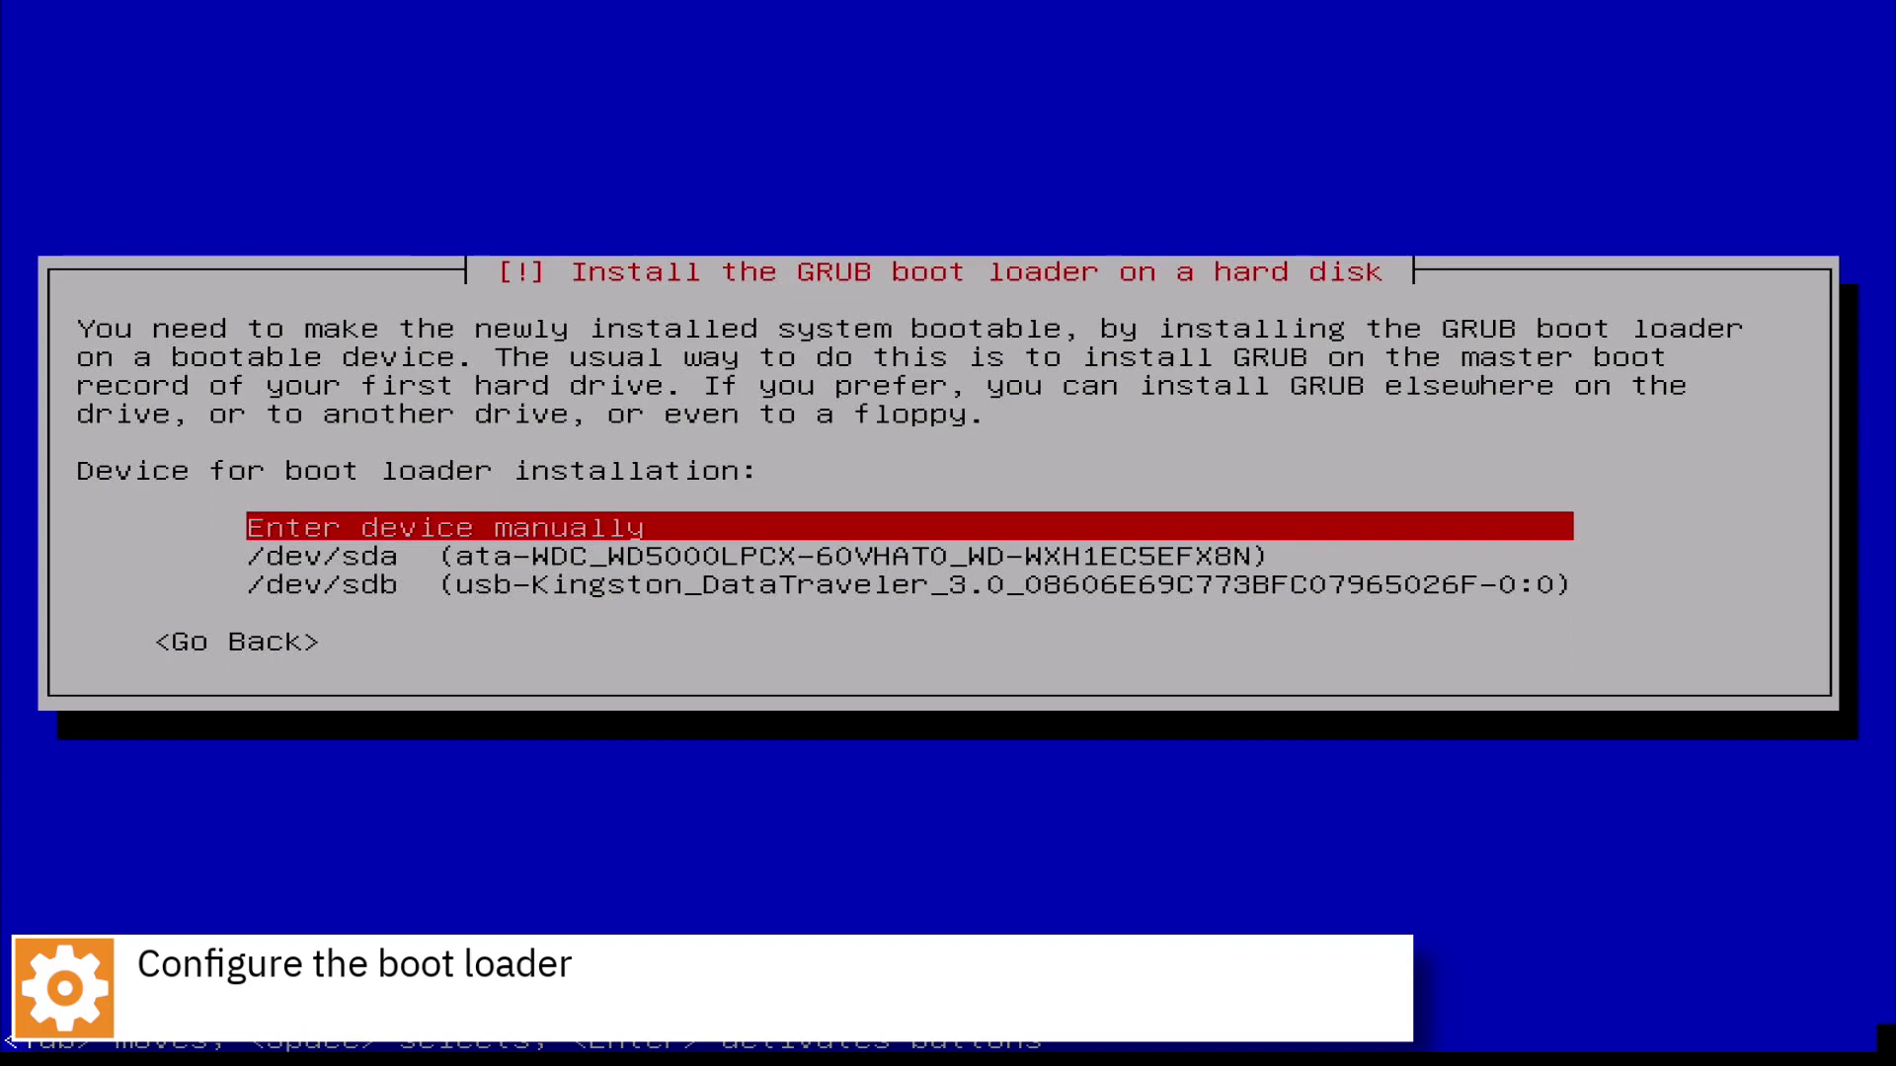
key("Down")
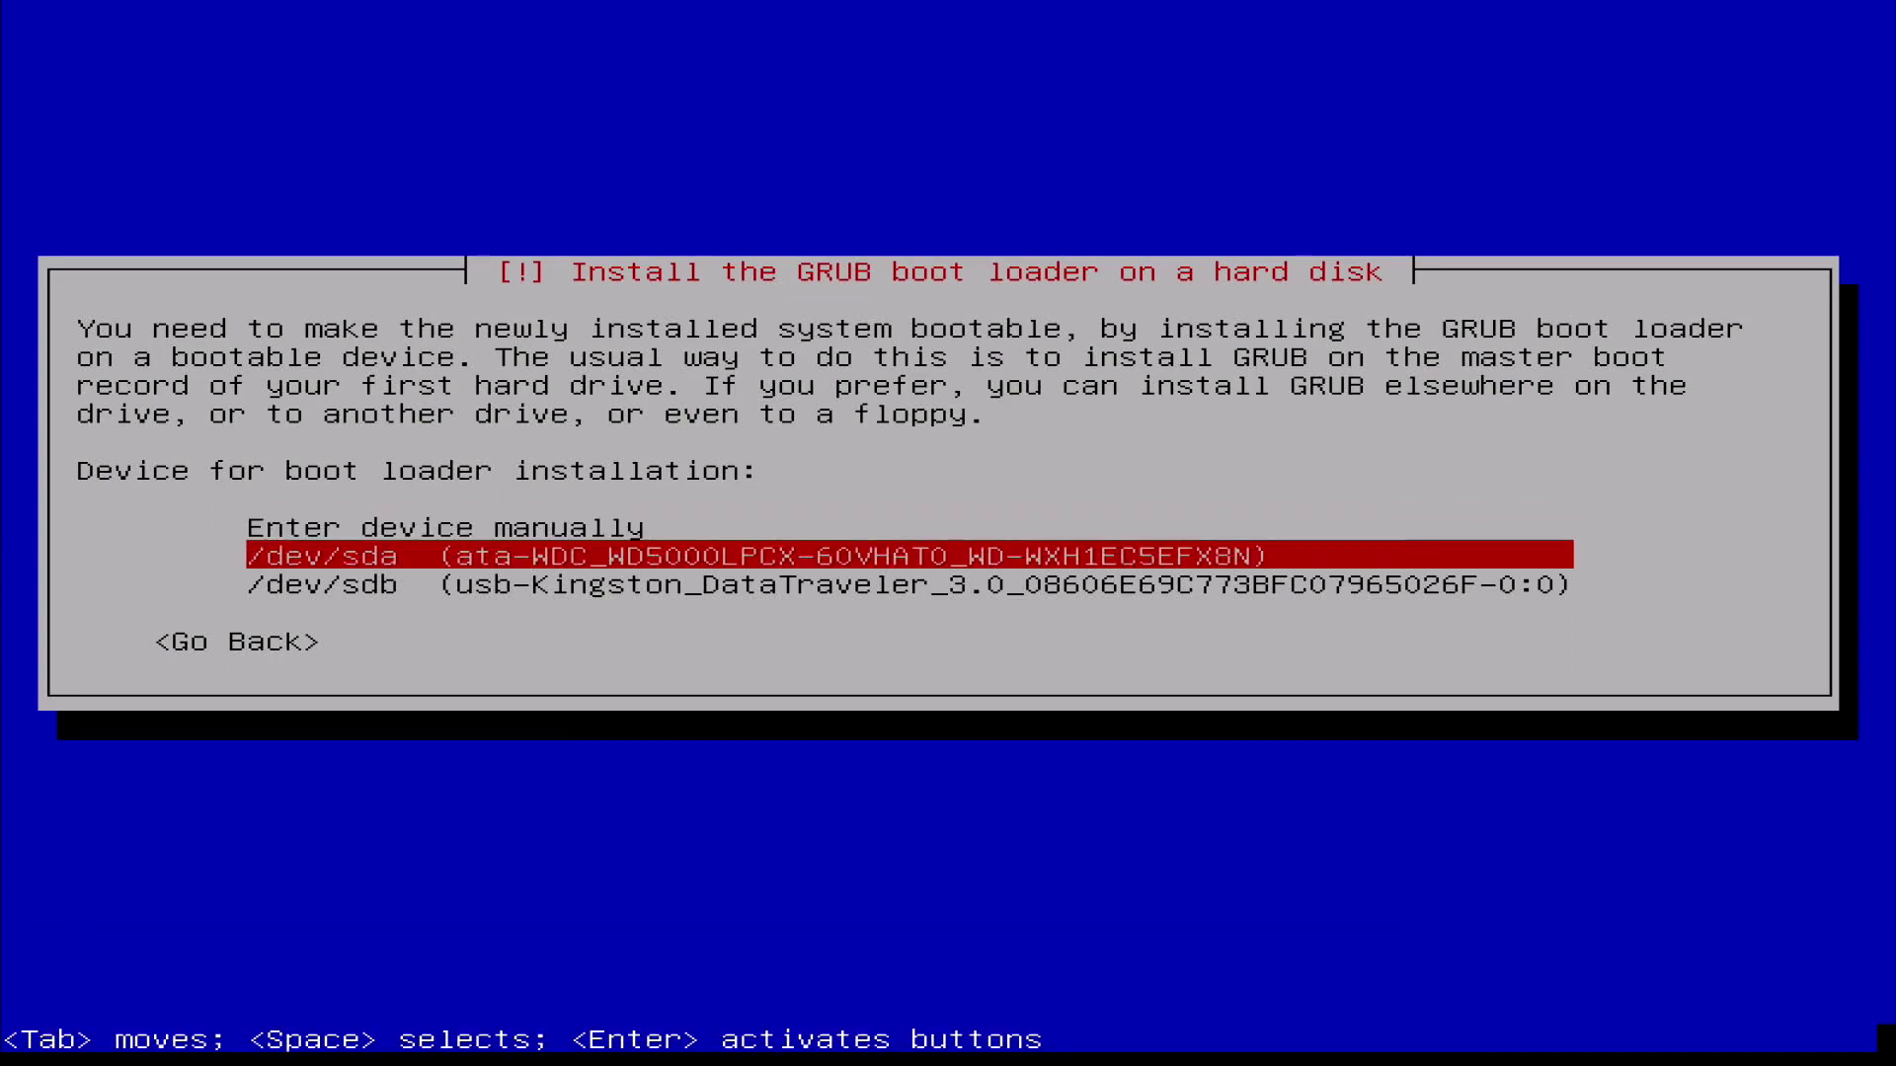
Install the GRUB boot loader on /dev/sda
key("Return")
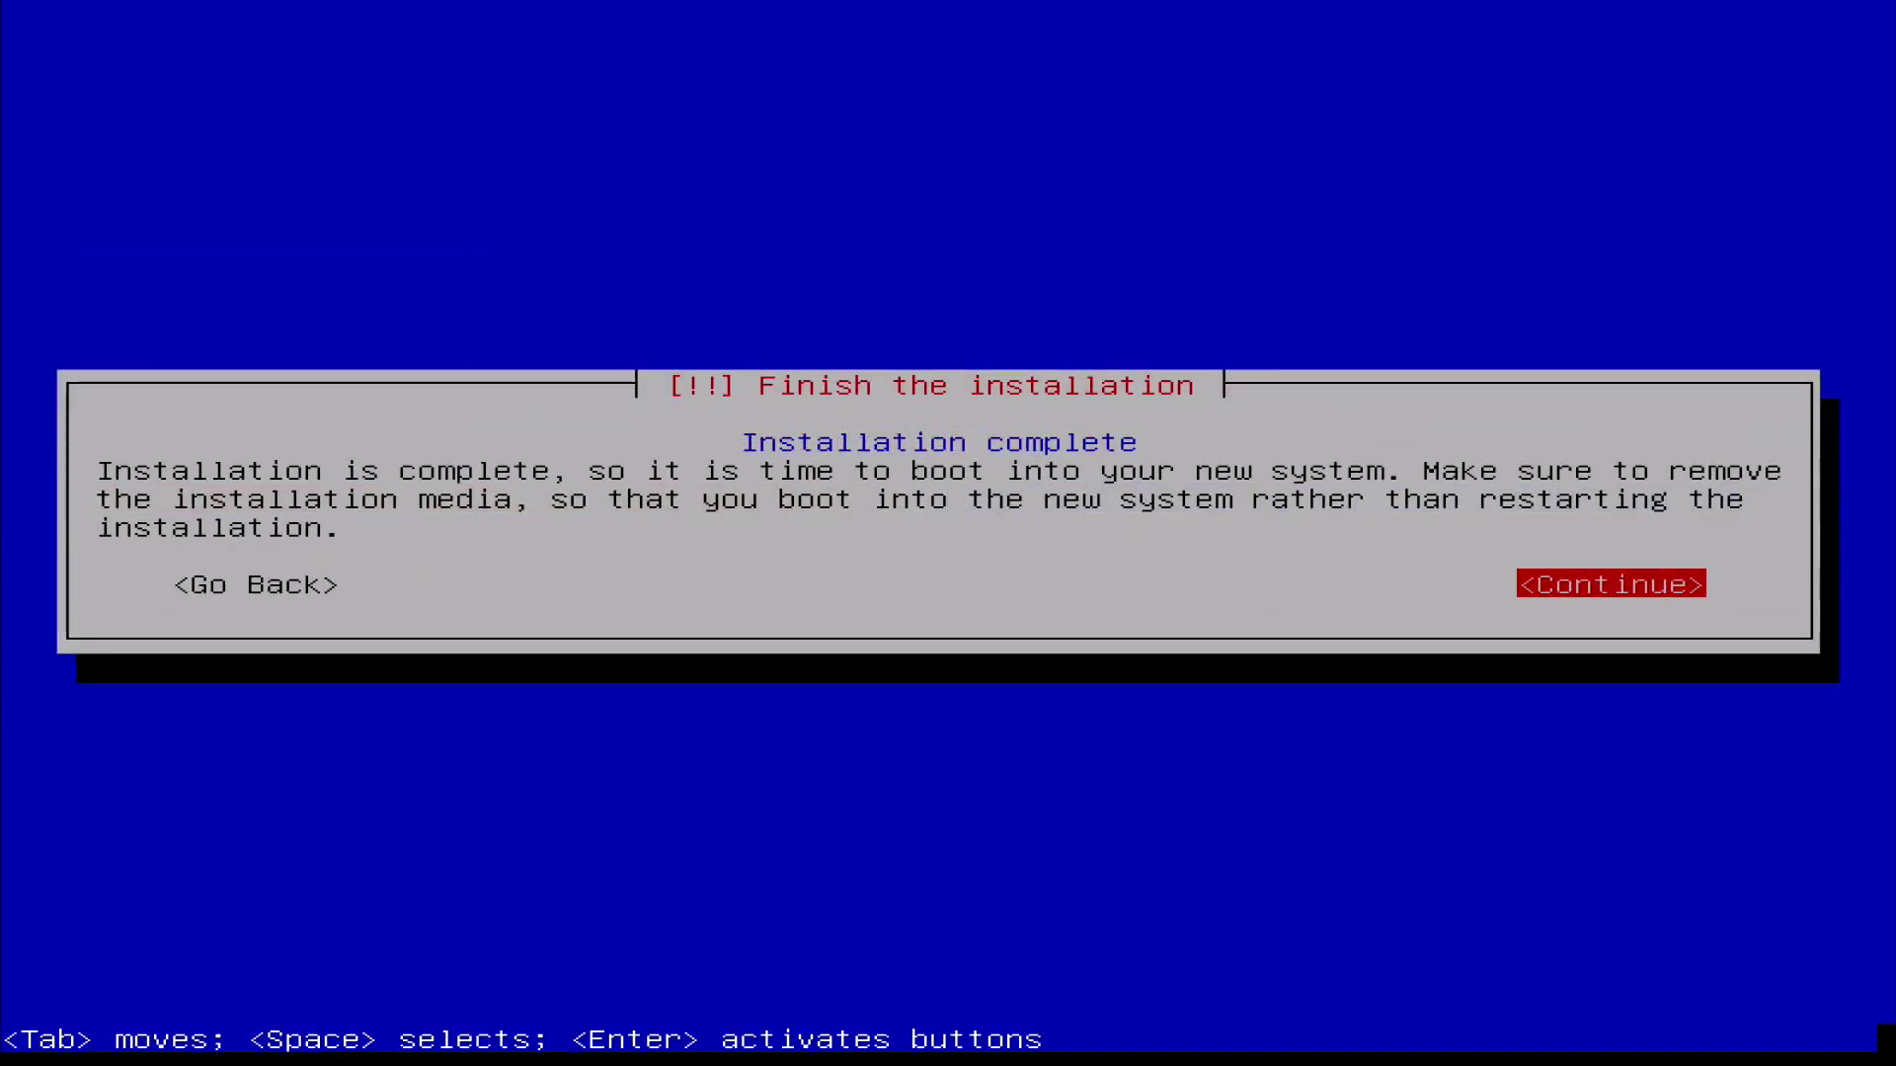